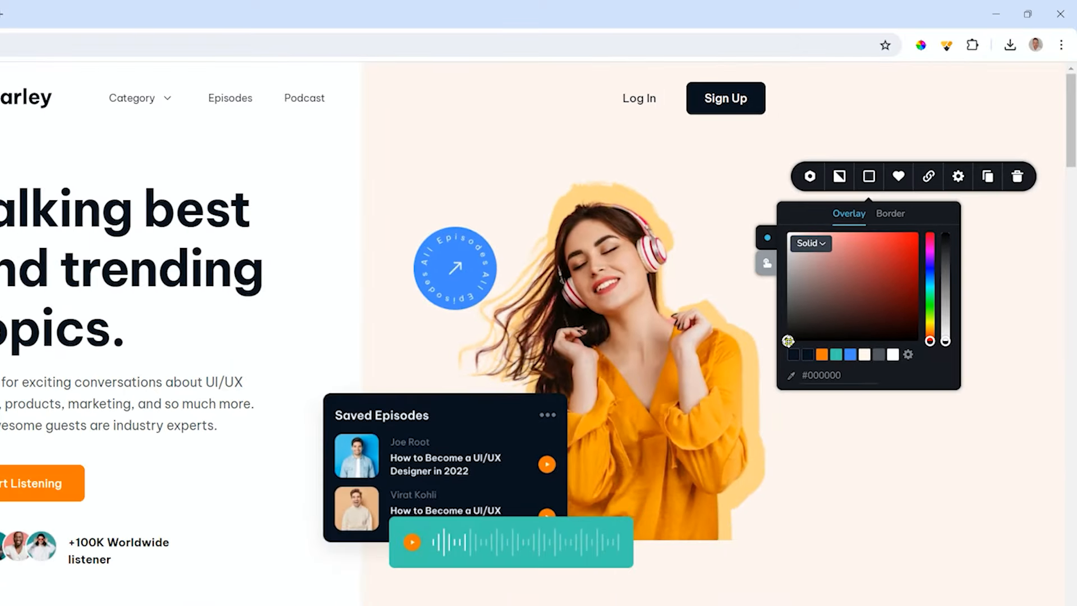
# Step: Try black #000000, white #ffffff and red #ff0000 as the hero section's solid overlay color, ending near white
pyautogui.click(787, 340)
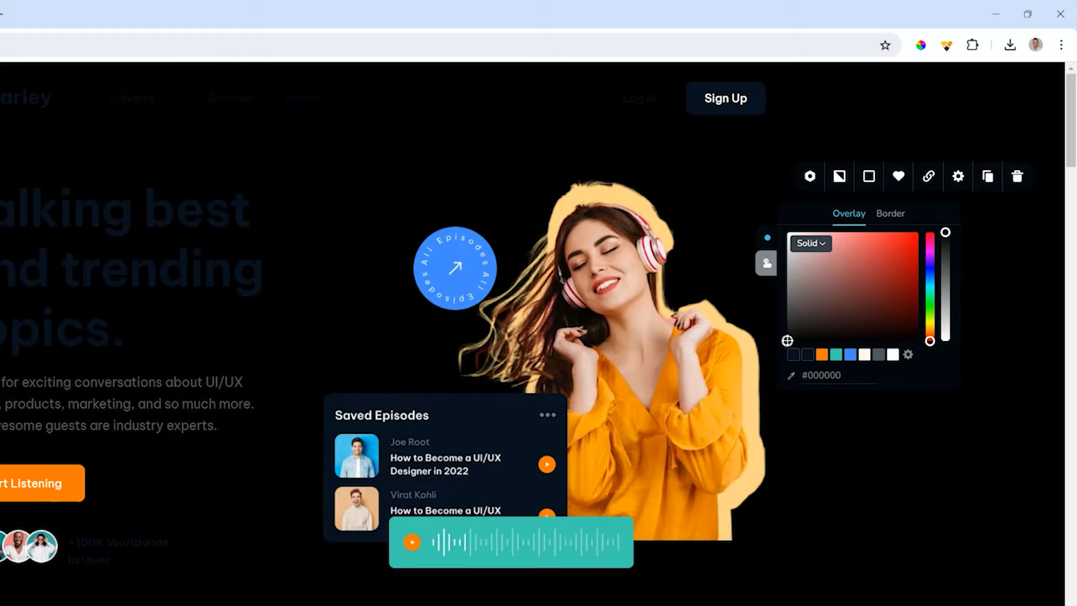
pyautogui.moveTo(785, 341); pyautogui.dragTo(786, 230)
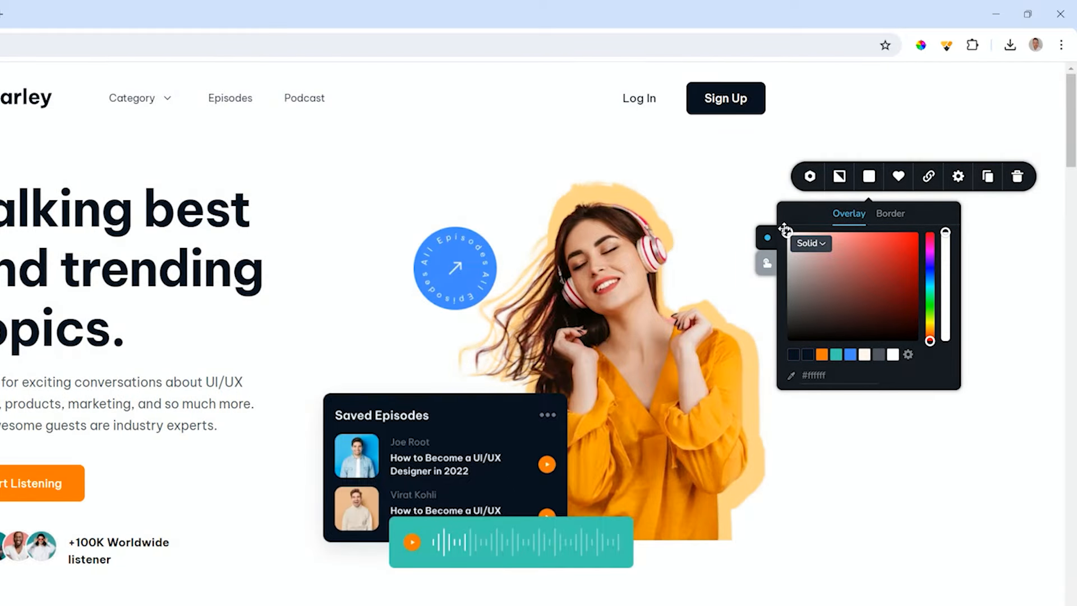
pyautogui.moveTo(786, 230); pyautogui.dragTo(919, 232)
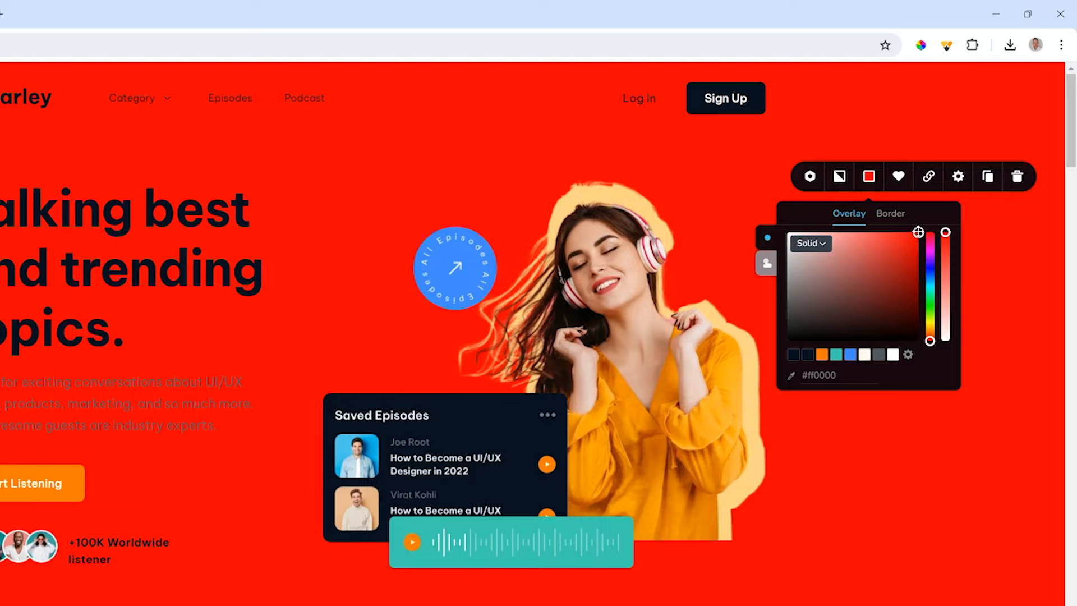
pyautogui.moveTo(917, 232); pyautogui.dragTo(787, 232)
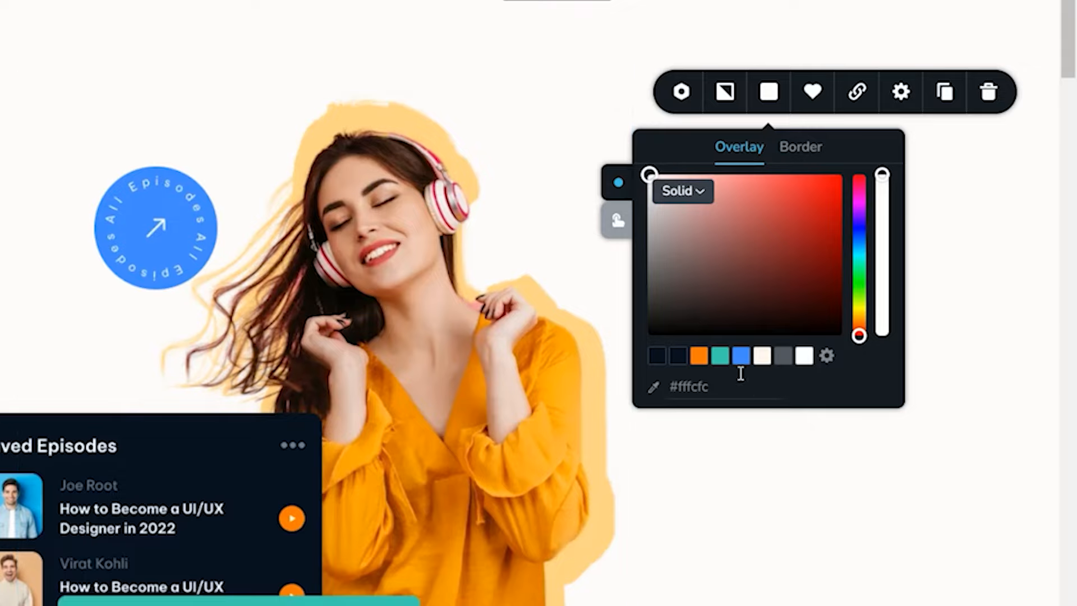
# Step: Change the hero section's overlay color through white and red to blue #1763eb
pyautogui.click(649, 174)
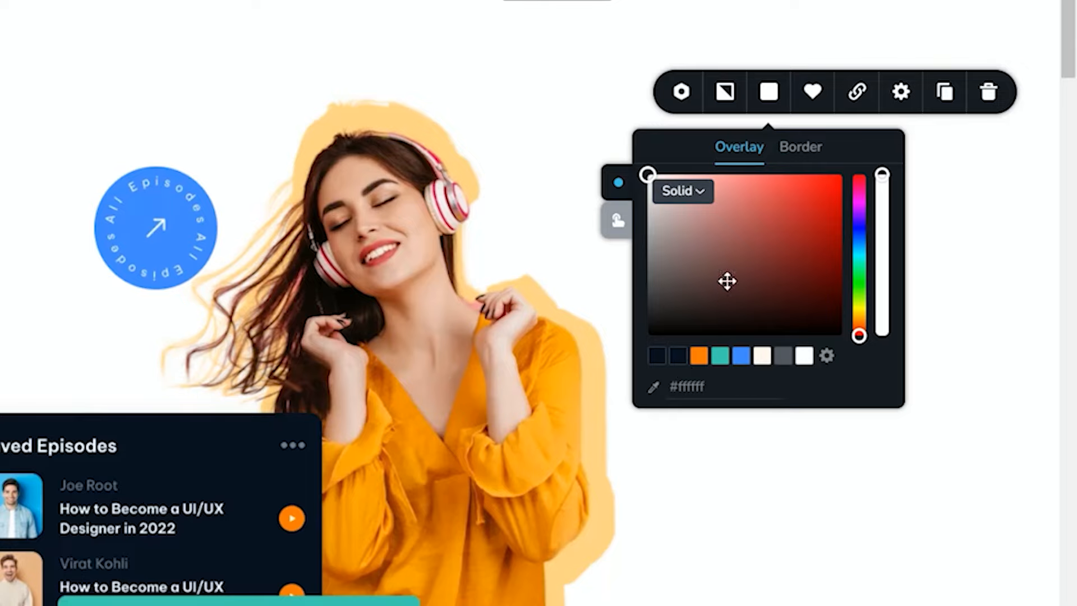
pyautogui.click(647, 175)
pyautogui.moveTo(646, 176); pyautogui.dragTo(814, 197)
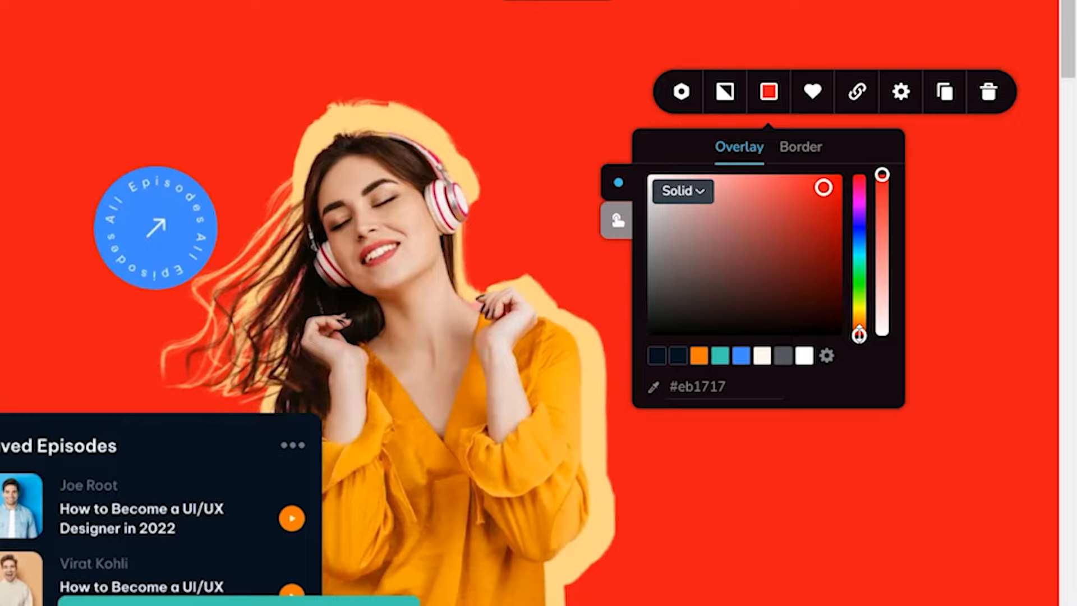
pyautogui.moveTo(859, 335); pyautogui.dragTo(859, 240)
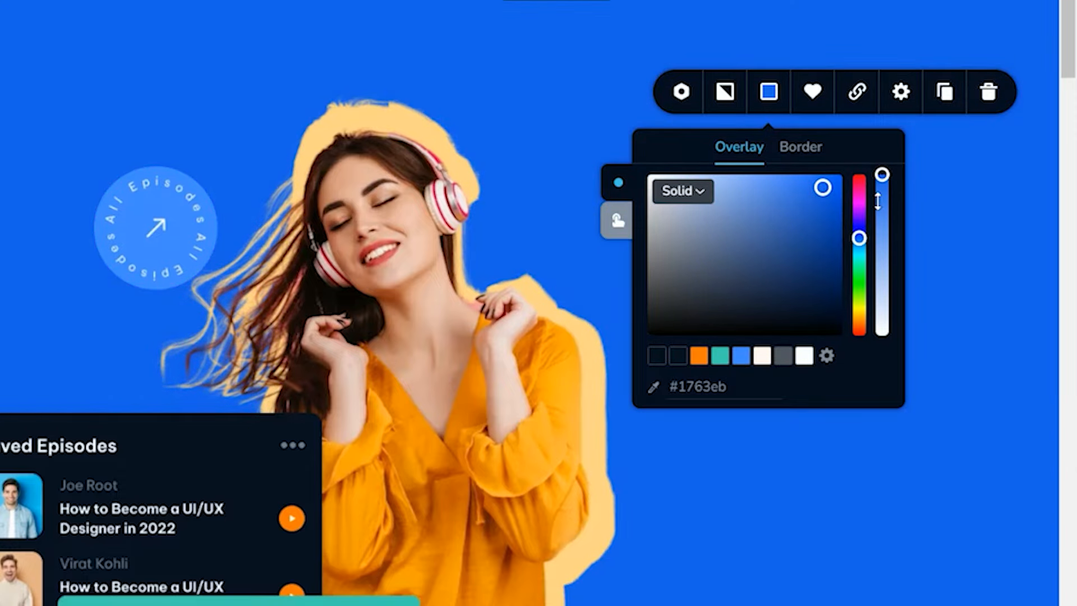
# Step: Lower the hero overlay's opacity to 0% and raise it back to fully opaque
pyautogui.moveTo(881, 175)
pyautogui.moveTo(881, 175)
pyautogui.mouseDown()
pyautogui.moveTo(882, 315)
pyautogui.moveTo(881, 174)
pyautogui.mouseUp()
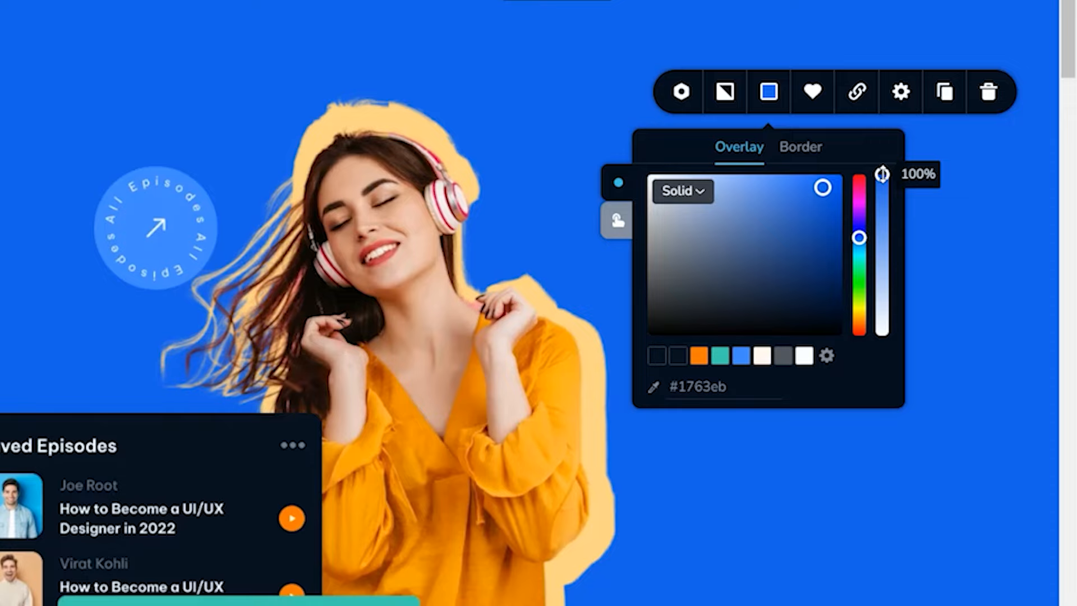
pyautogui.moveTo(882, 174); pyautogui.dragTo(881, 336)
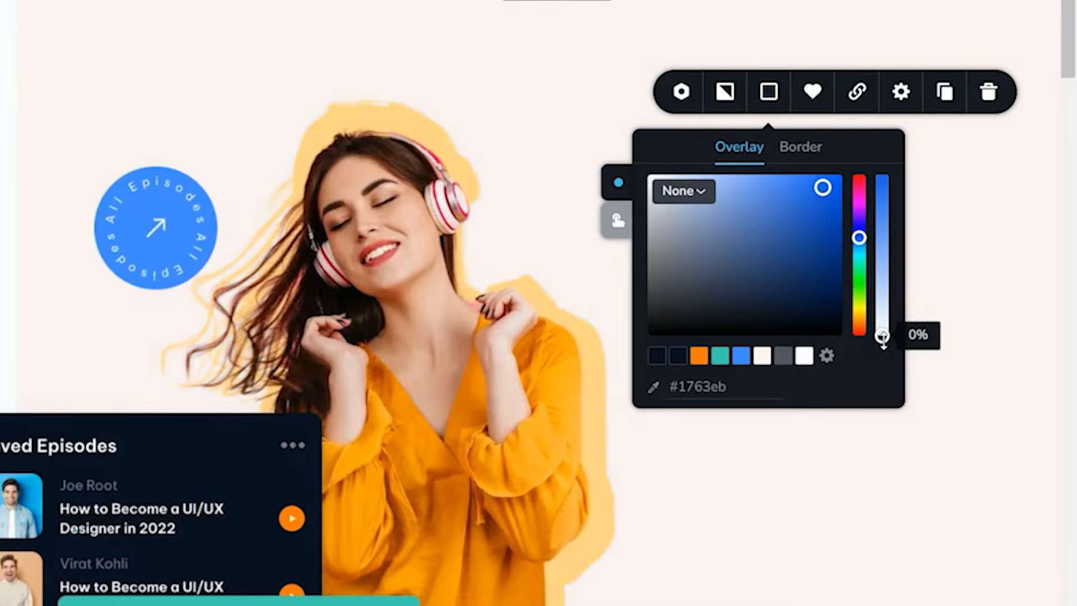
pyautogui.moveTo(884, 334); pyautogui.dragTo(884, 389)
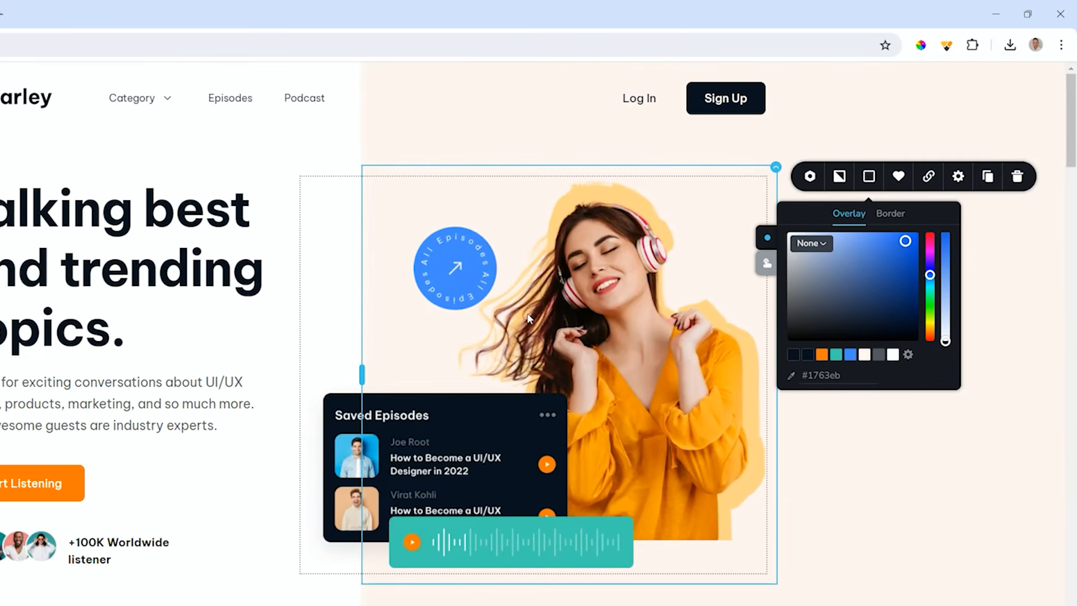
pyautogui.moveTo(945, 340); pyautogui.dragTo(958, 218)
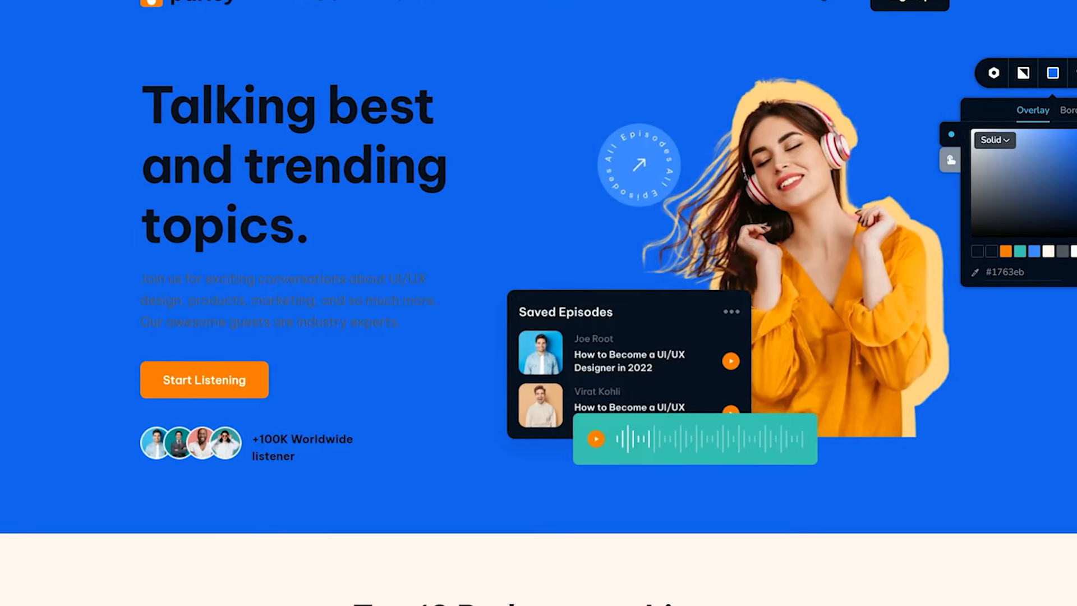
# Step: Set the solid overlay color of the Top 10 Podcasts section to blue #1283d4
pyautogui.scroll(-4, 697, 351)
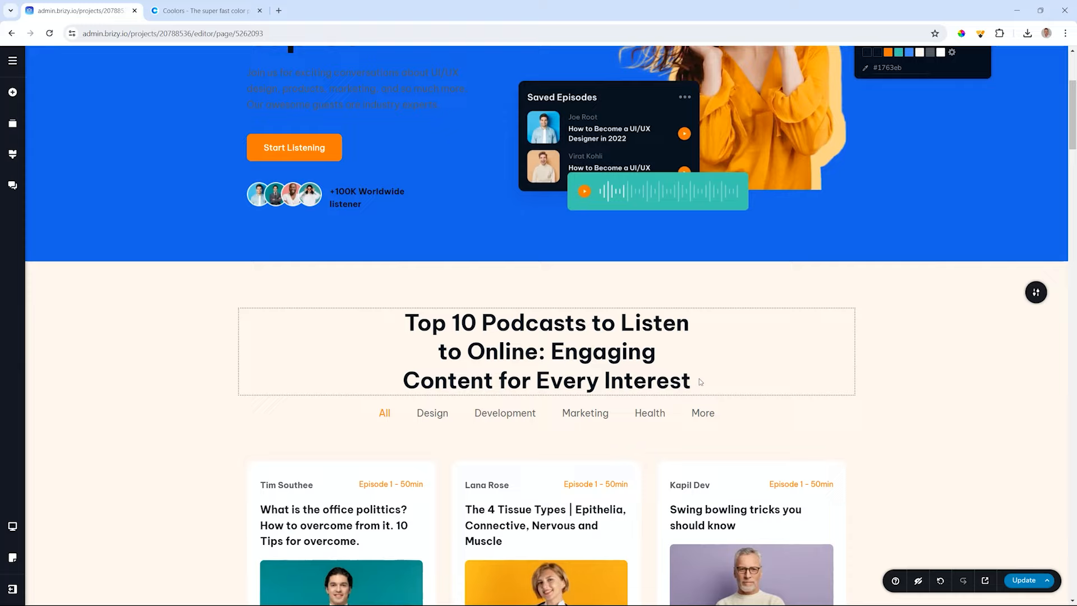
pyautogui.click(1036, 292)
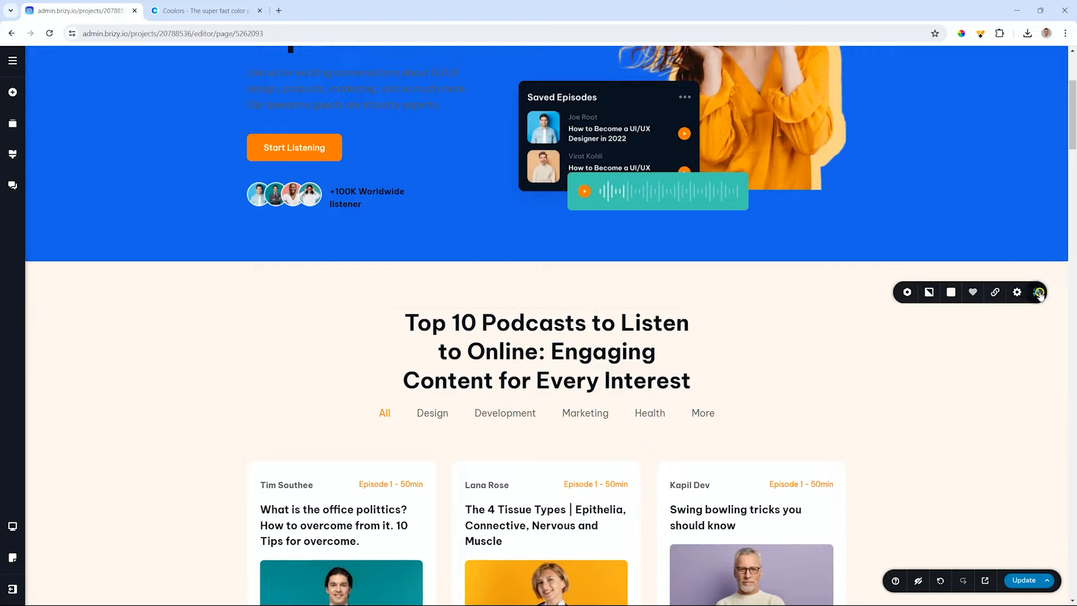
pyautogui.click(924, 293)
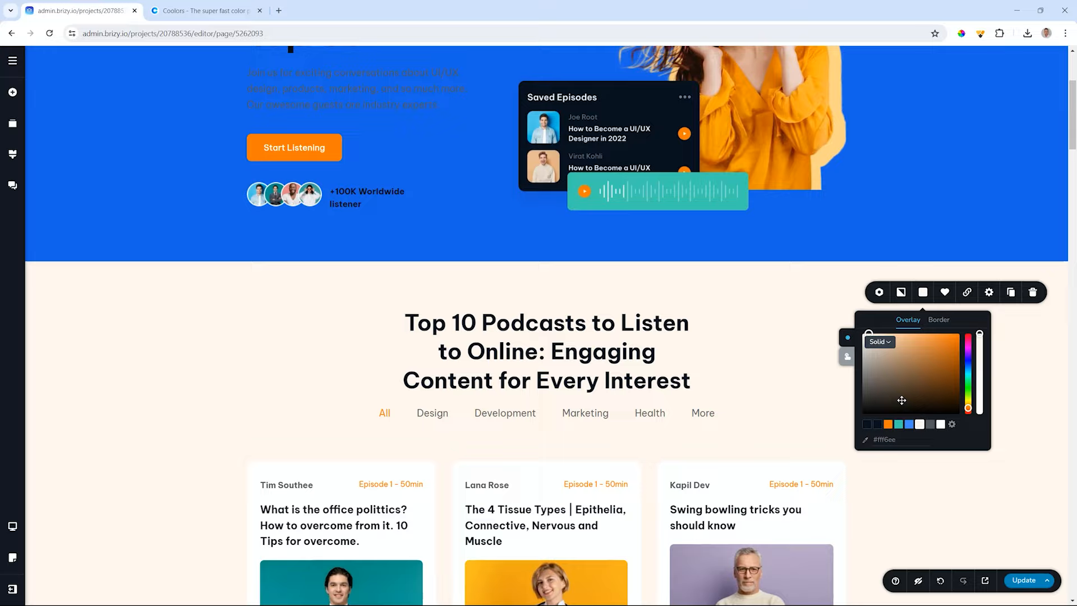
pyautogui.moveTo(967, 408); pyautogui.dragTo(968, 362)
pyautogui.click(947, 343)
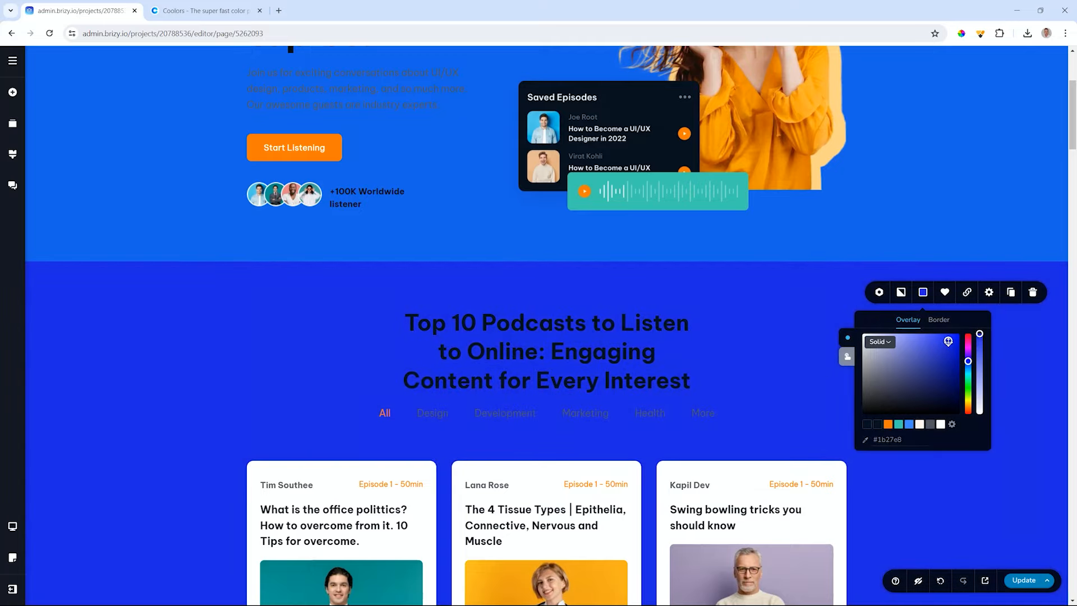
pyautogui.click(951, 347)
pyautogui.moveTo(969, 361); pyautogui.dragTo(969, 368)
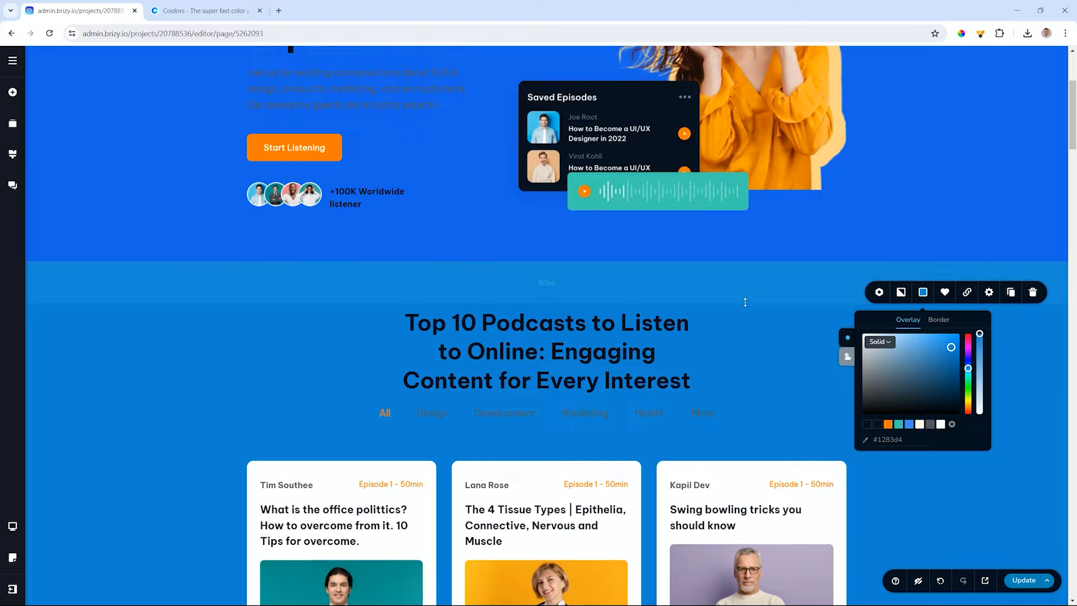
# Step: Try white #ffffff and black #000000 on the Top 10 Podcasts section's overlay, ending on blue #276ecd
pyautogui.moveTo(873, 372)
pyautogui.mouseDown()
pyautogui.moveTo(858, 330)
pyautogui.moveTo(867, 367)
pyautogui.mouseUp()
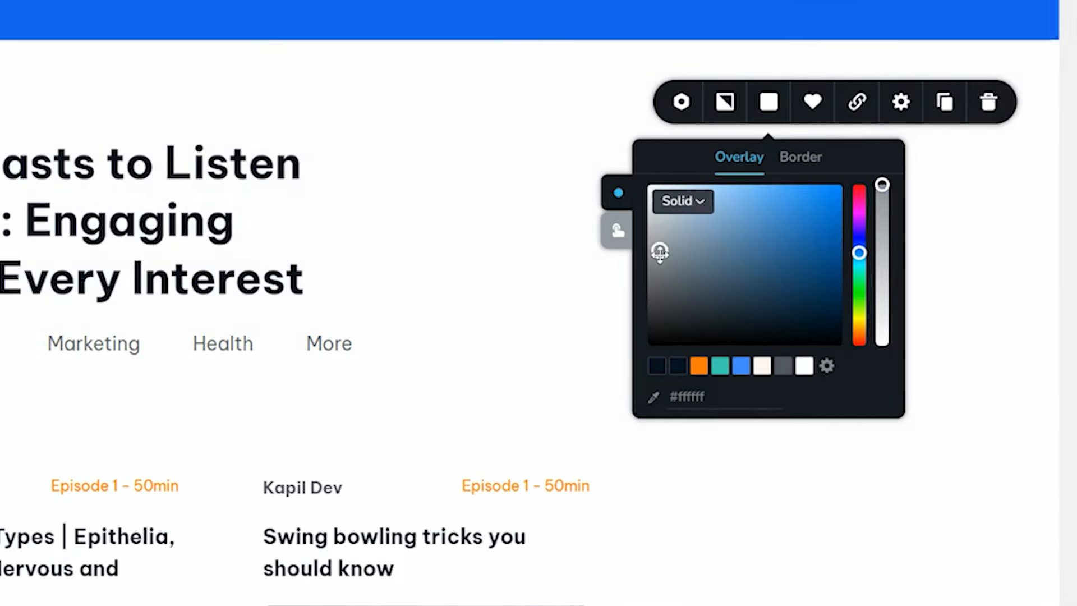
pyautogui.moveTo(660, 252); pyautogui.dragTo(624, 382)
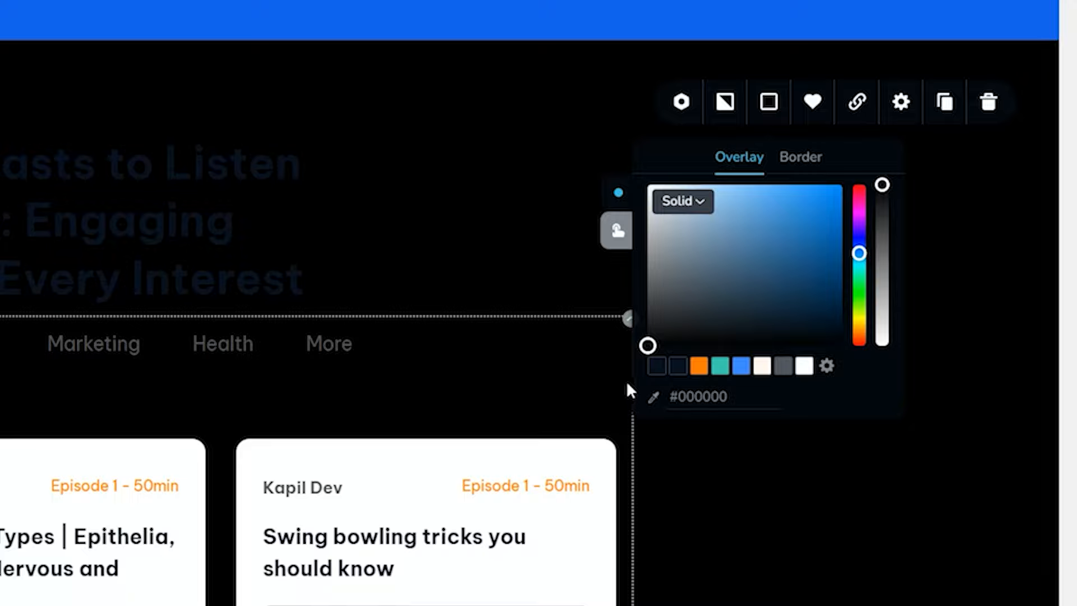
pyautogui.moveTo(646, 344); pyautogui.dragTo(804, 216)
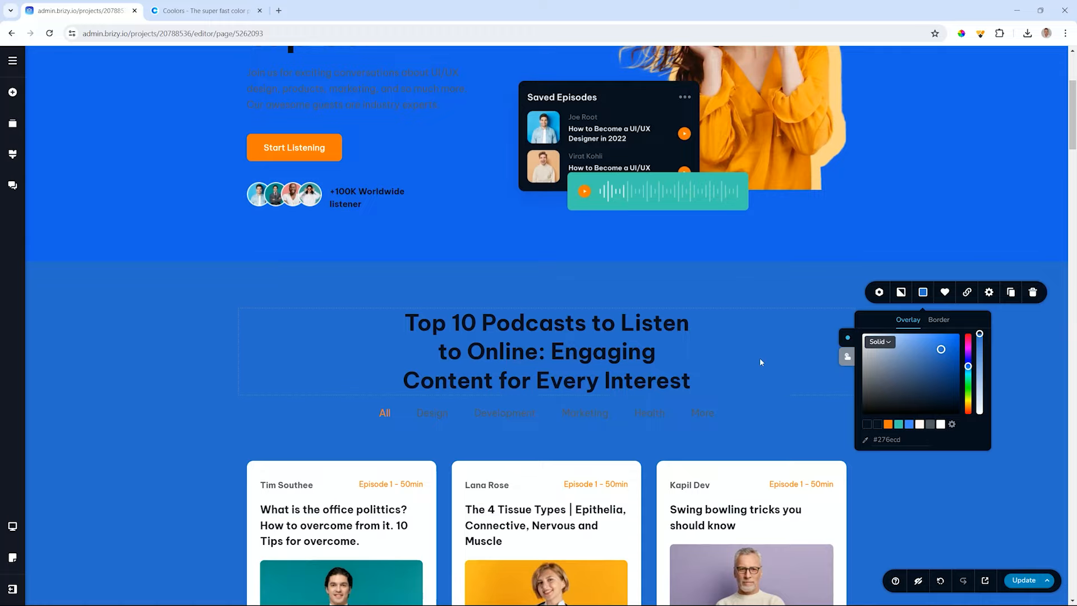
# Step: Copy the hex code of the hero section's overlay color
pyautogui.scroll(4, 768, 377)
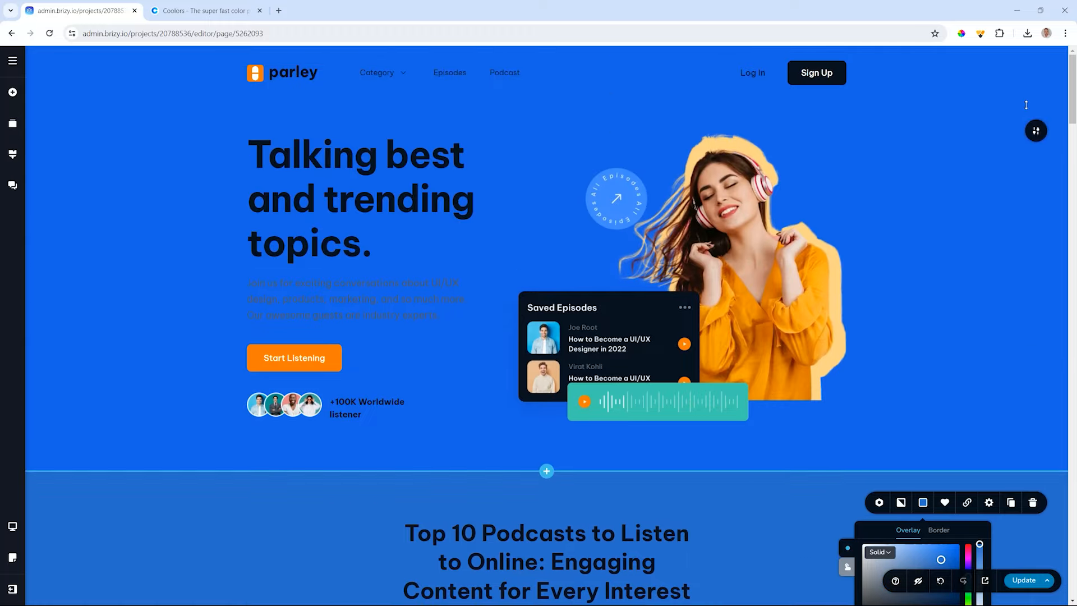
pyautogui.click(1032, 130)
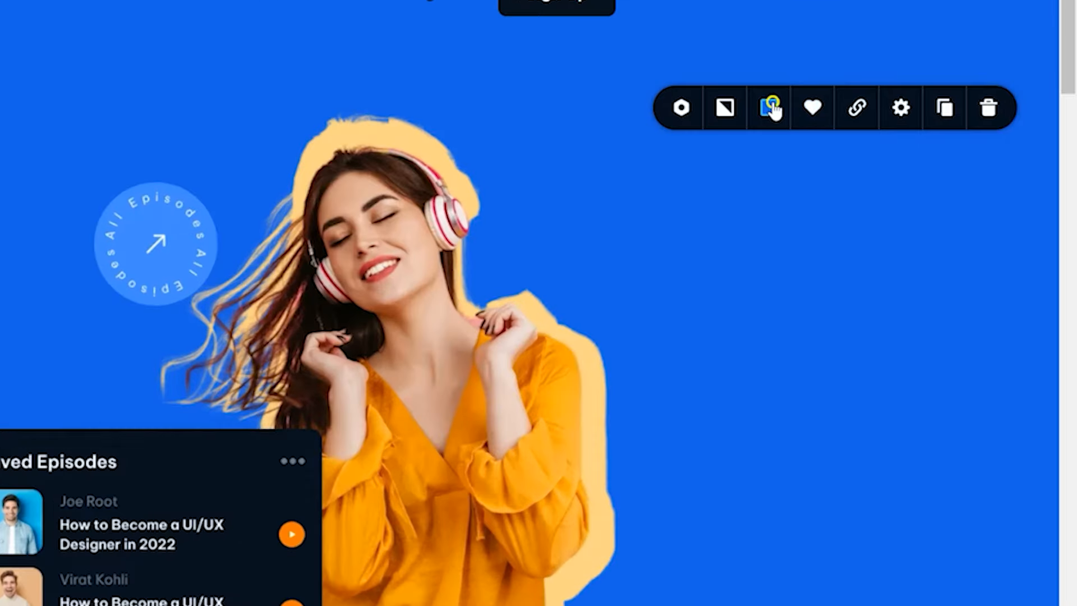
pyautogui.click(939, 130)
pyautogui.click(709, 404)
pyautogui.hotkey('ctrl', 'a')
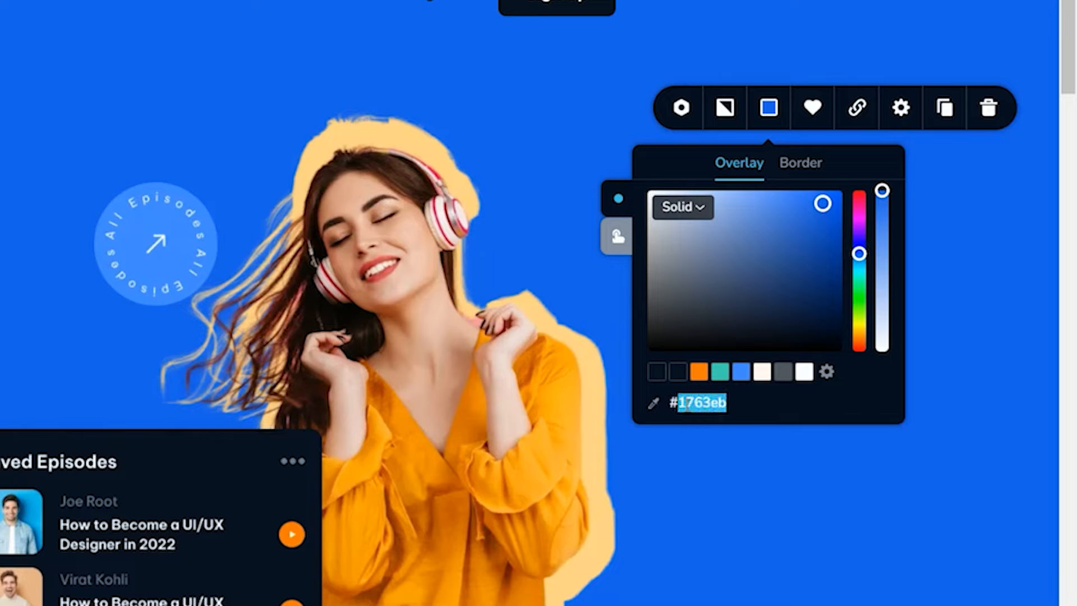
pyautogui.rightClick(689, 405)
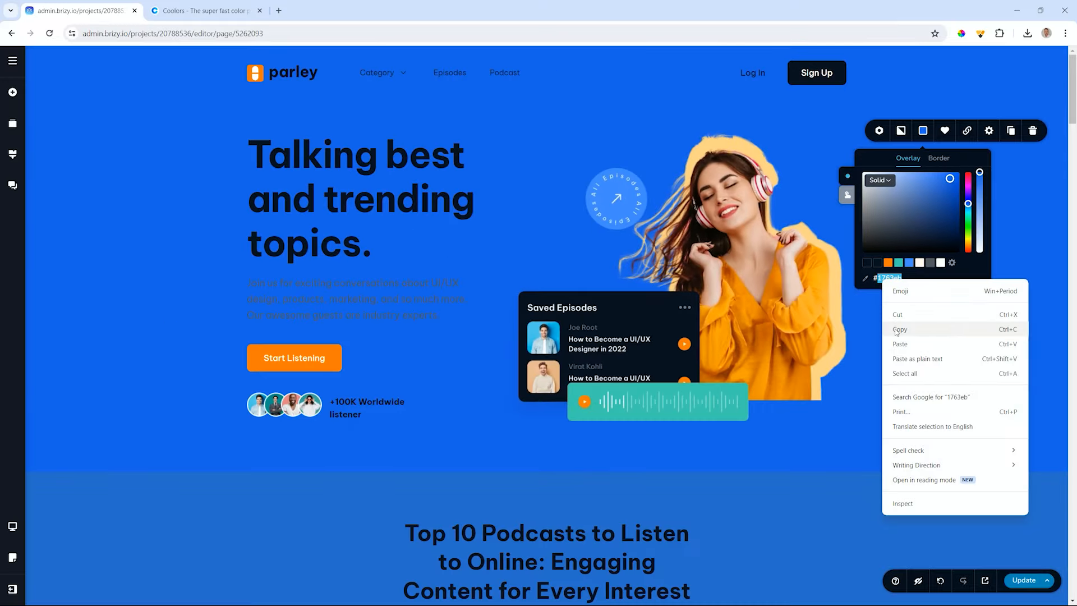
pyautogui.click(896, 331)
# Step: Paste the copied hex code 1763eb as the Top 10 Podcasts section's overlay color
pyautogui.scroll(-6, 898, 331)
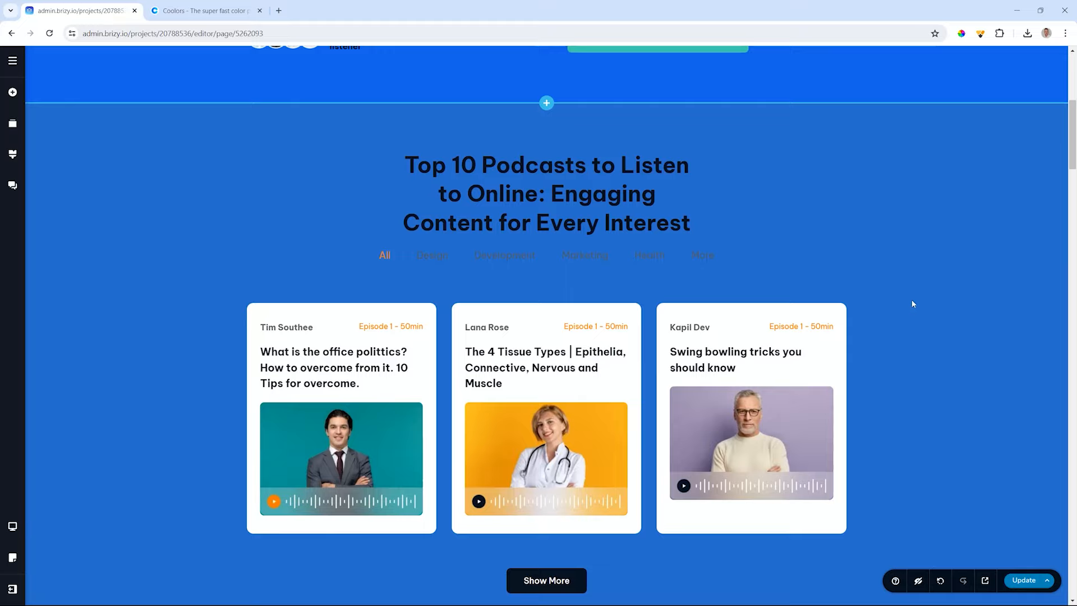
pyautogui.moveTo(1040, 136)
pyautogui.click(923, 134)
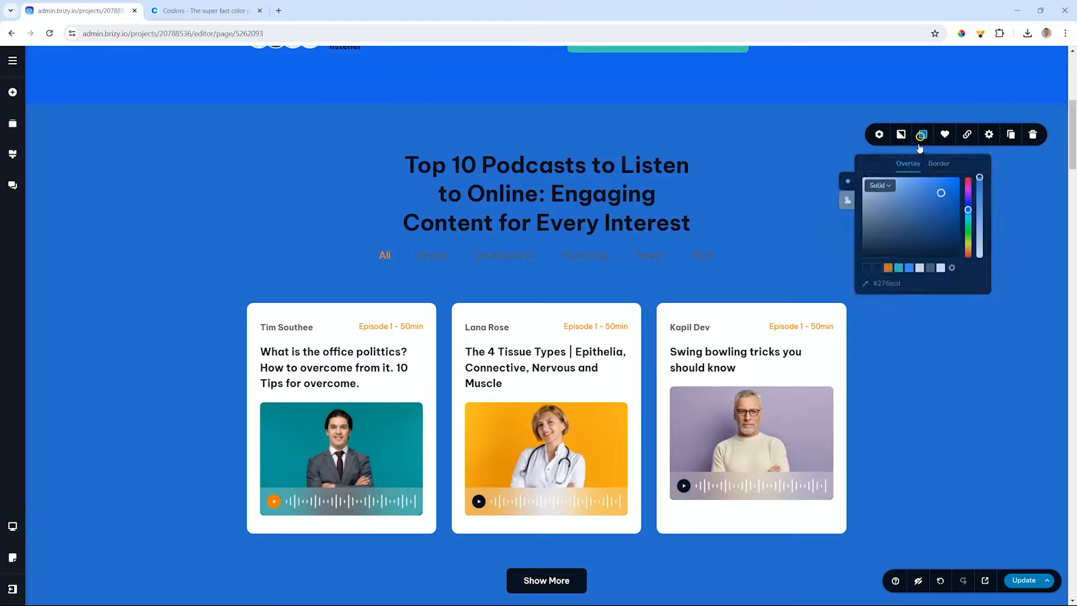
pyautogui.doubleClick(889, 282)
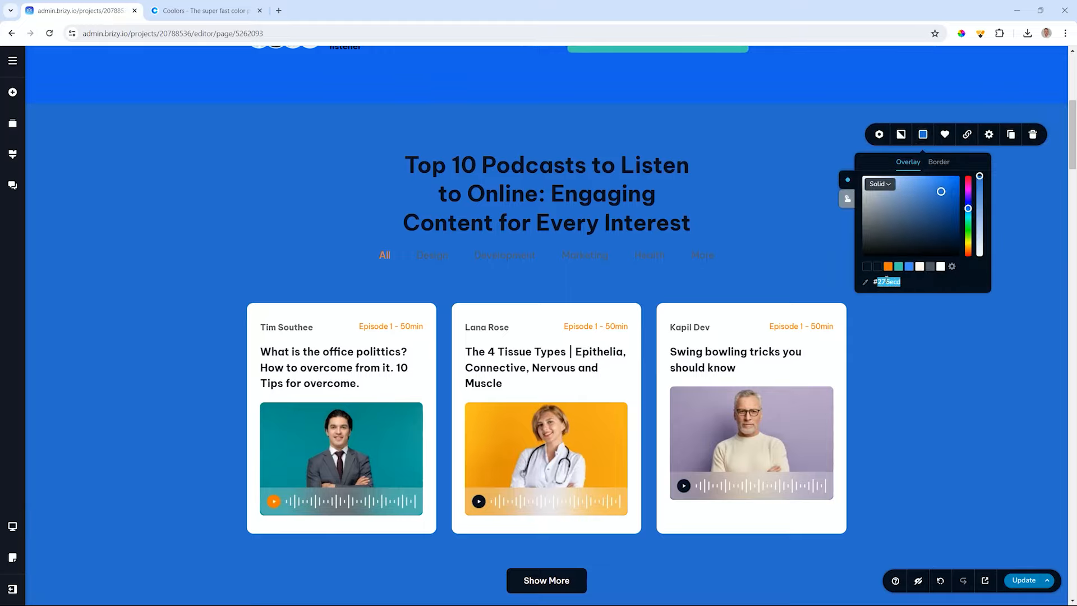
pyautogui.hotkey('ctrl', 'v')
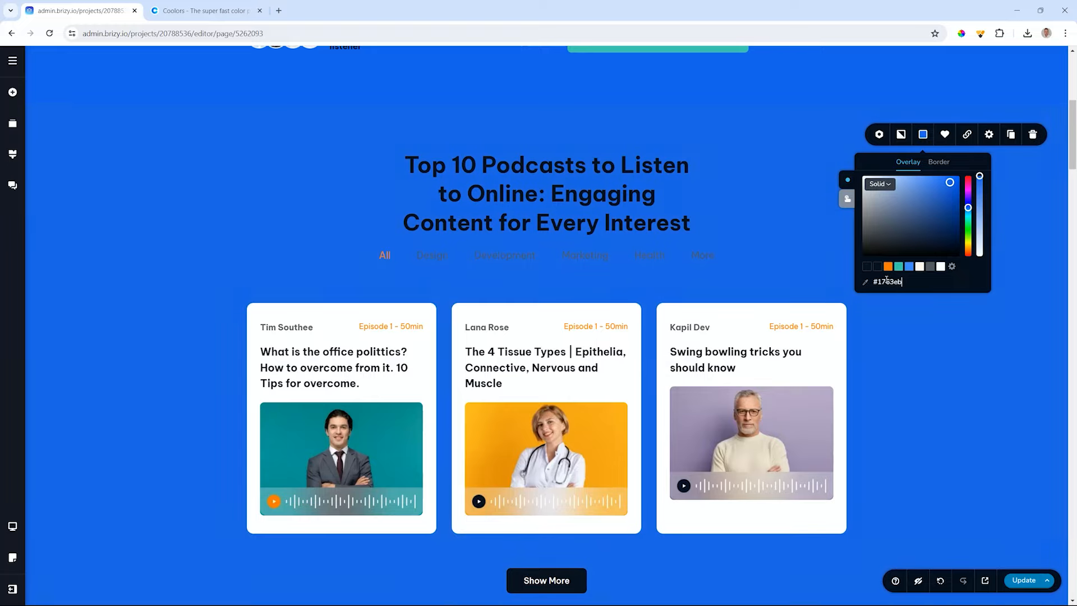
pyautogui.click(1007, 201)
# Step: Compare the backgrounds of the hero and Top 10 Podcasts sections, and view the global styling settings briefly
pyautogui.scroll(6, 1006, 201)
pyautogui.scroll(-3, 1007, 201)
pyautogui.scroll(4, 1008, 204)
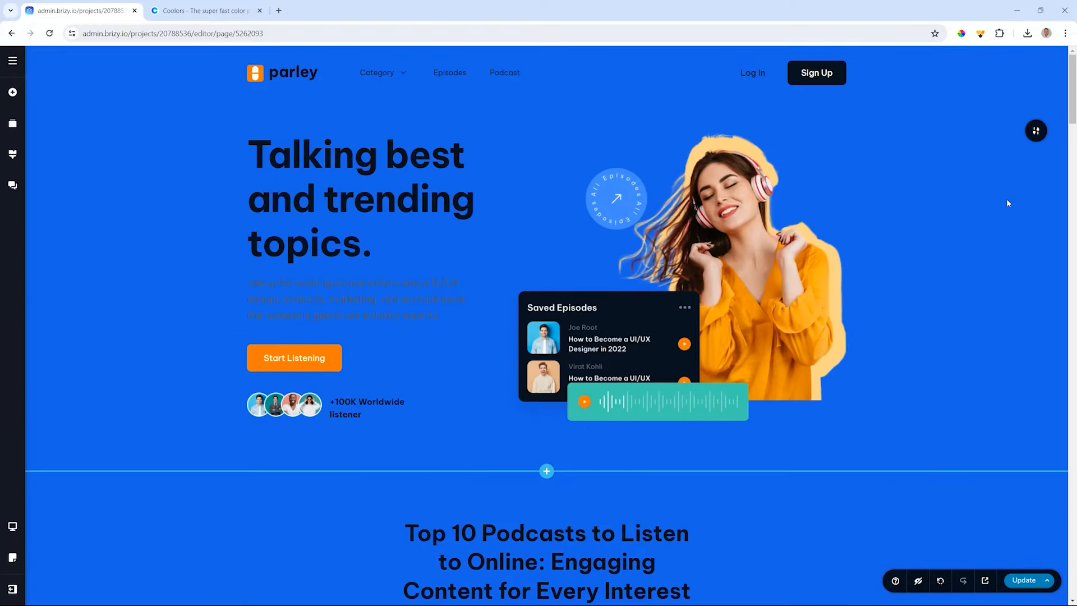
pyautogui.scroll(-4, 1007, 204)
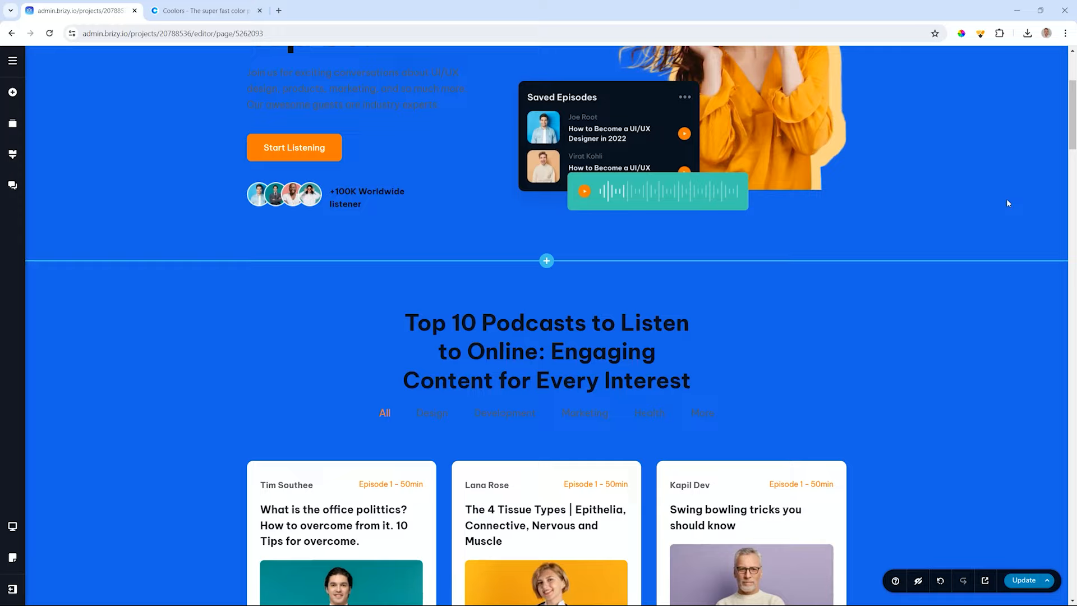
pyautogui.click(13, 154)
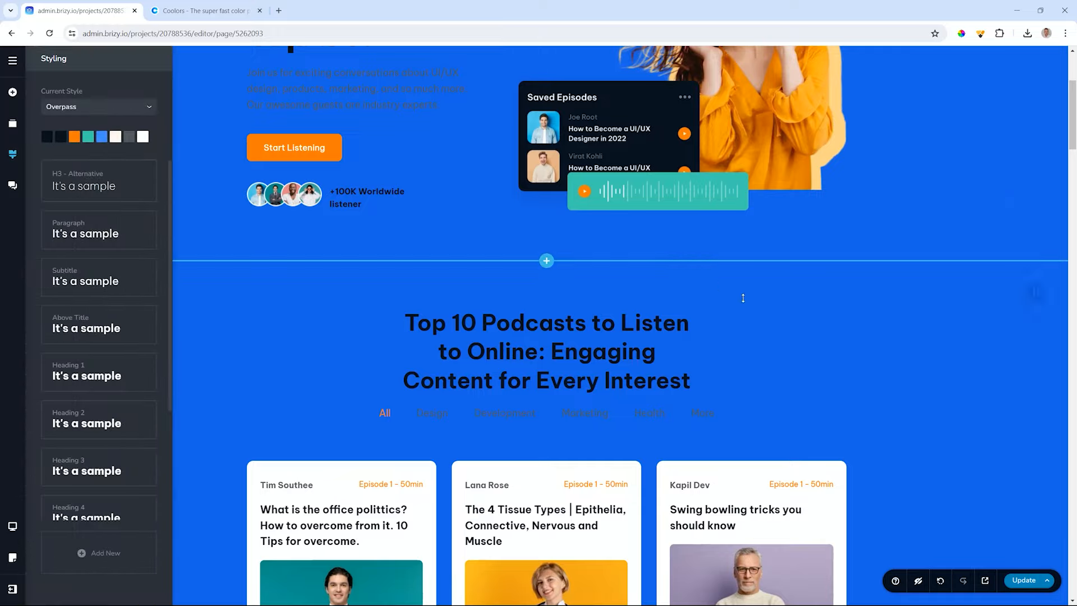
pyautogui.click(904, 334)
# Step: Undo the overlay color changes on the Top 10 Podcasts section and the hero section
pyautogui.hotkey('ctrl', 'z')
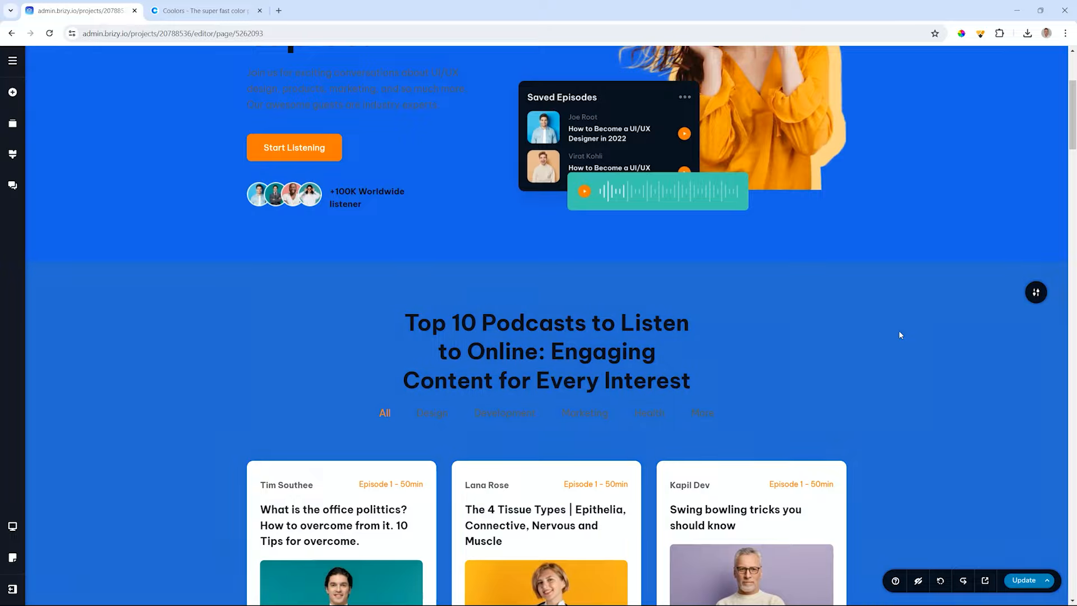
pyautogui.hotkey('ctrl', 'z')
pyautogui.hotkey('ctrl', 'z')
pyautogui.hotkey('ctrl', 'z')
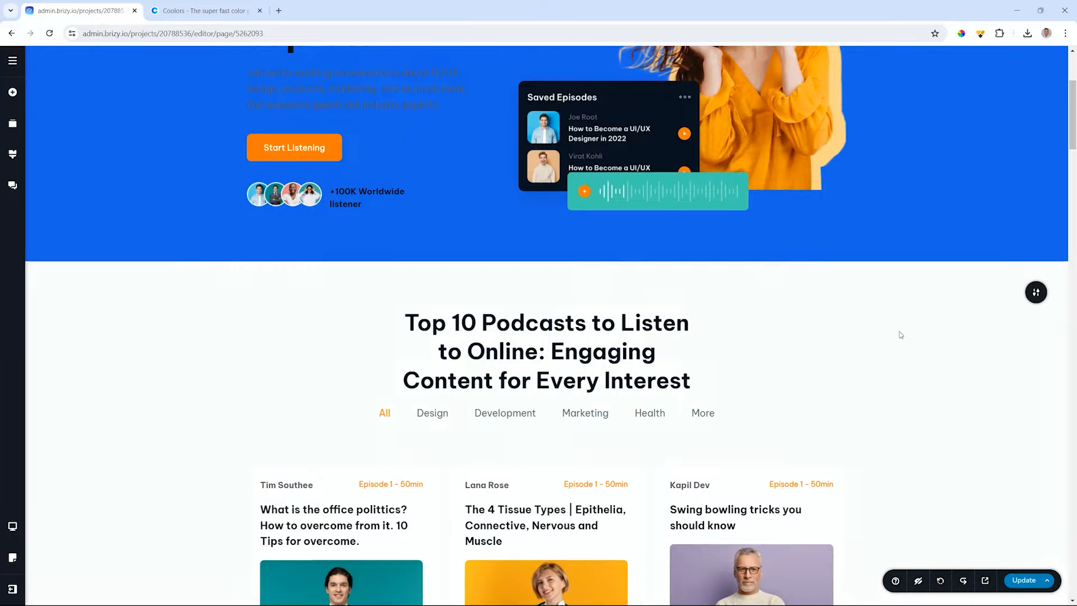
pyautogui.hotkey('ctrl', 'z')
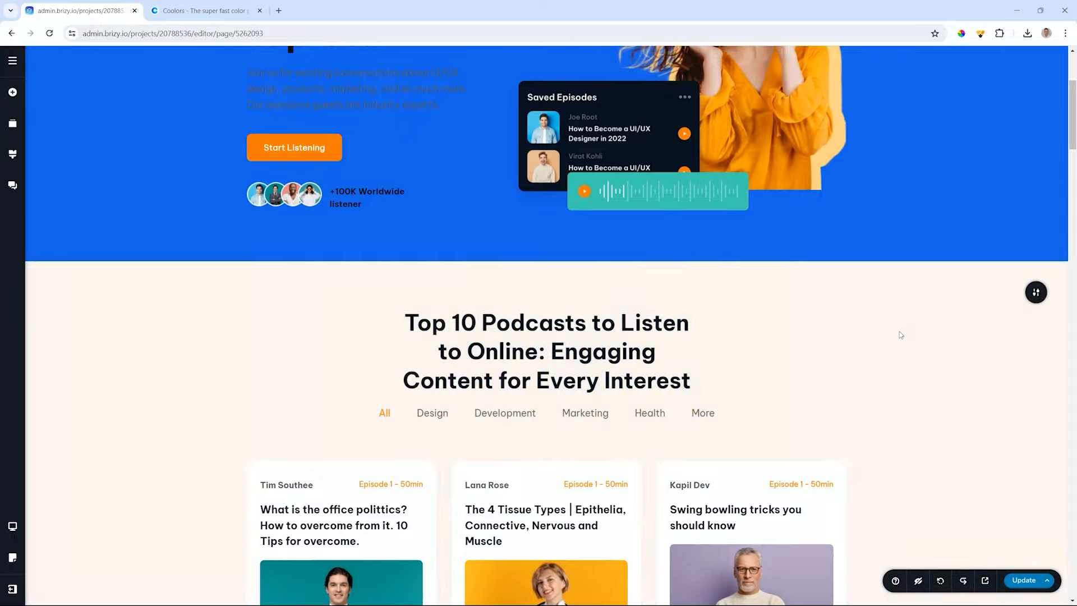
pyautogui.hotkey('ctrl', 'z')
pyautogui.scroll(4, 900, 335)
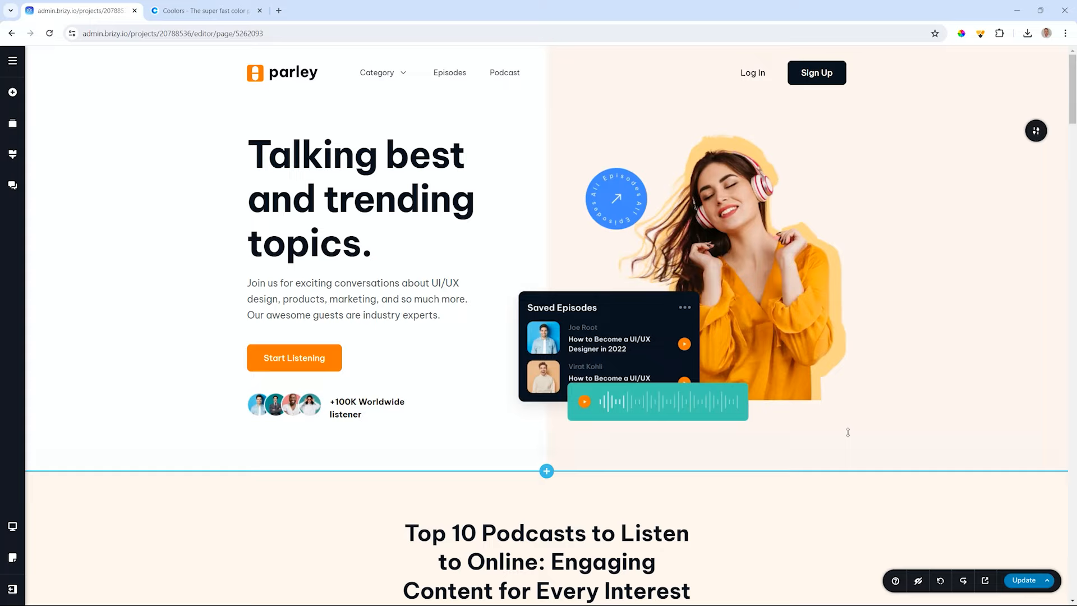
# Step: Open the page's global styling settings, and switch to Coolors to generate several new palettes with its palette generator
pyautogui.click(12, 154)
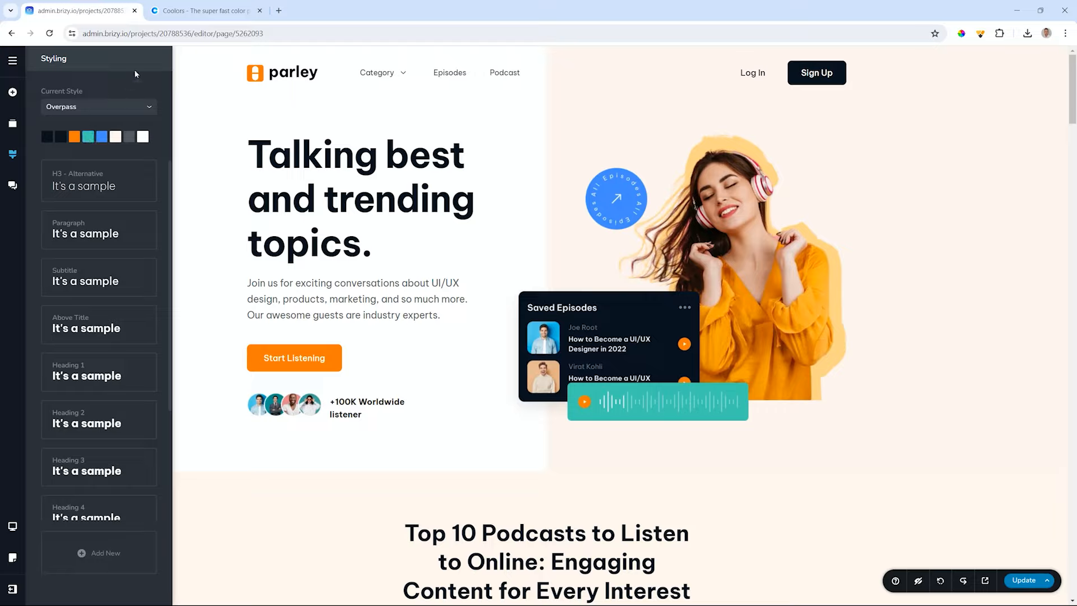
pyautogui.click(197, 12)
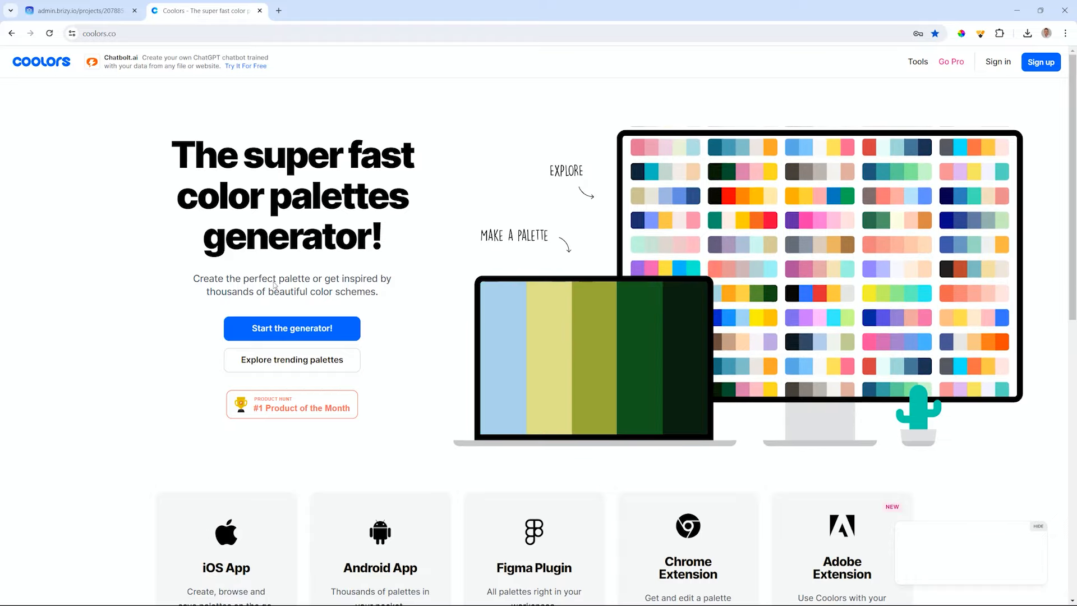
pyautogui.click(308, 330)
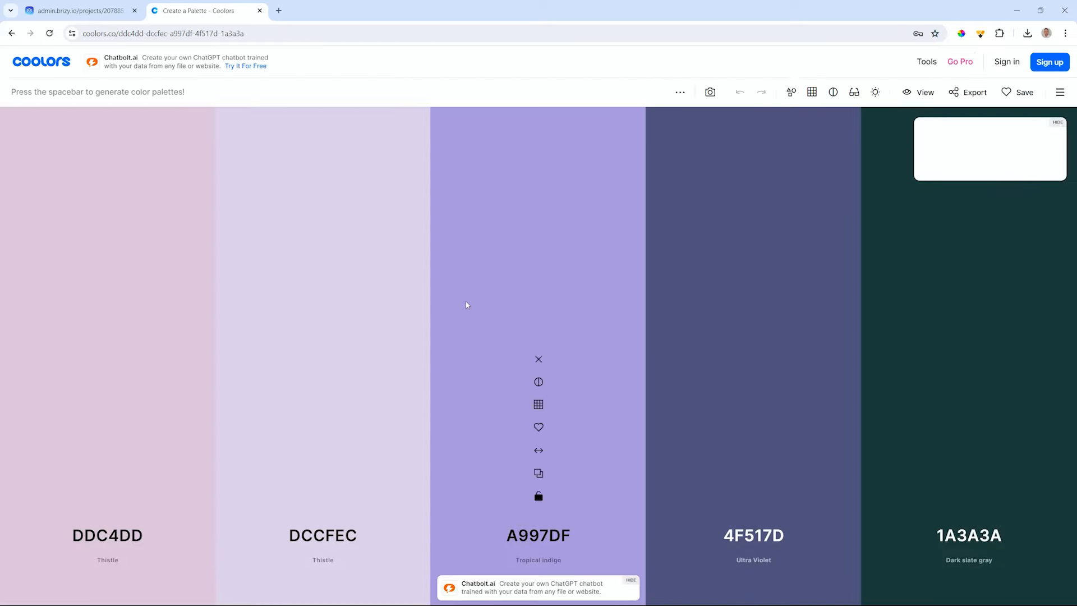
pyautogui.press('space')
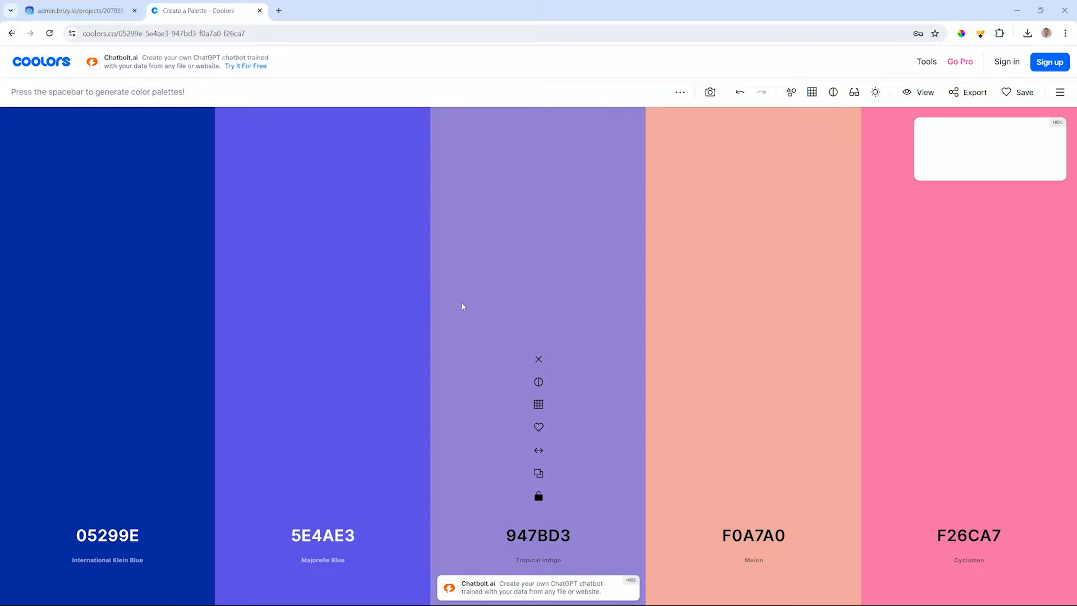
pyautogui.press('space')
pyautogui.press('space')
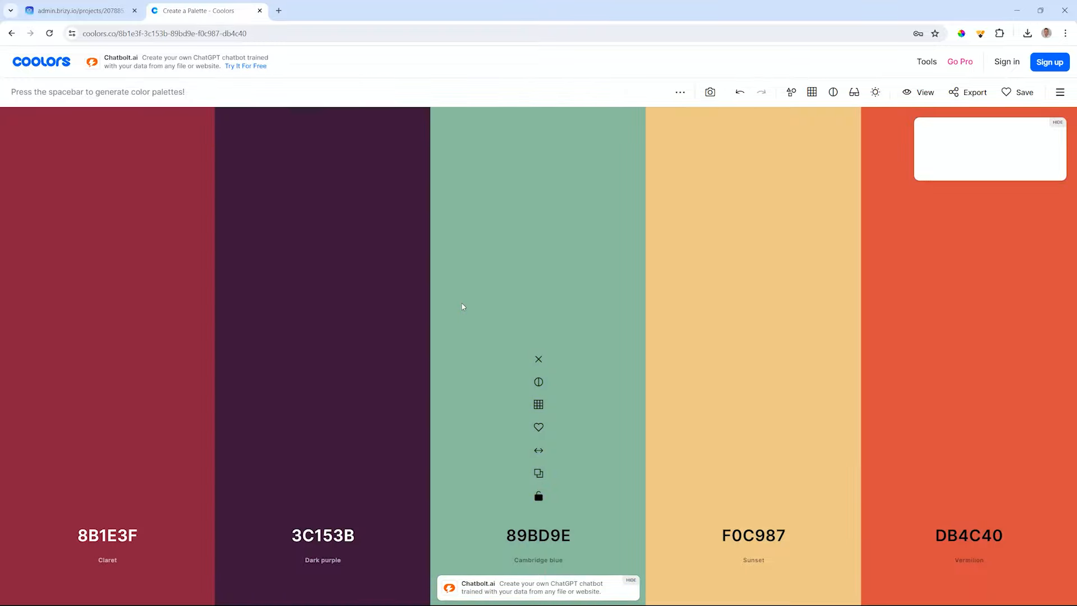
pyautogui.press('space')
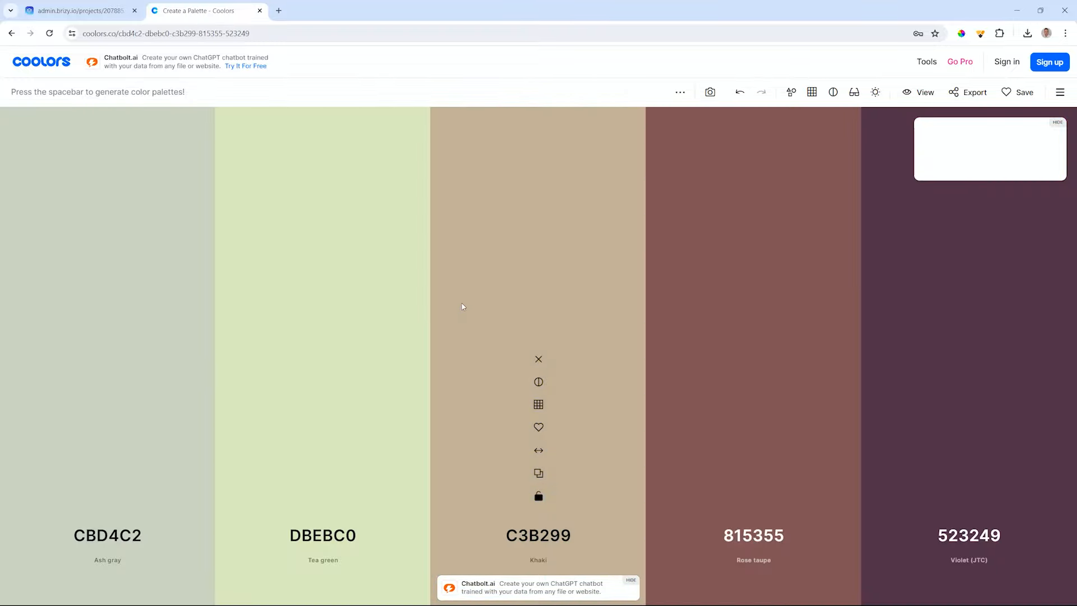
pyautogui.press('space')
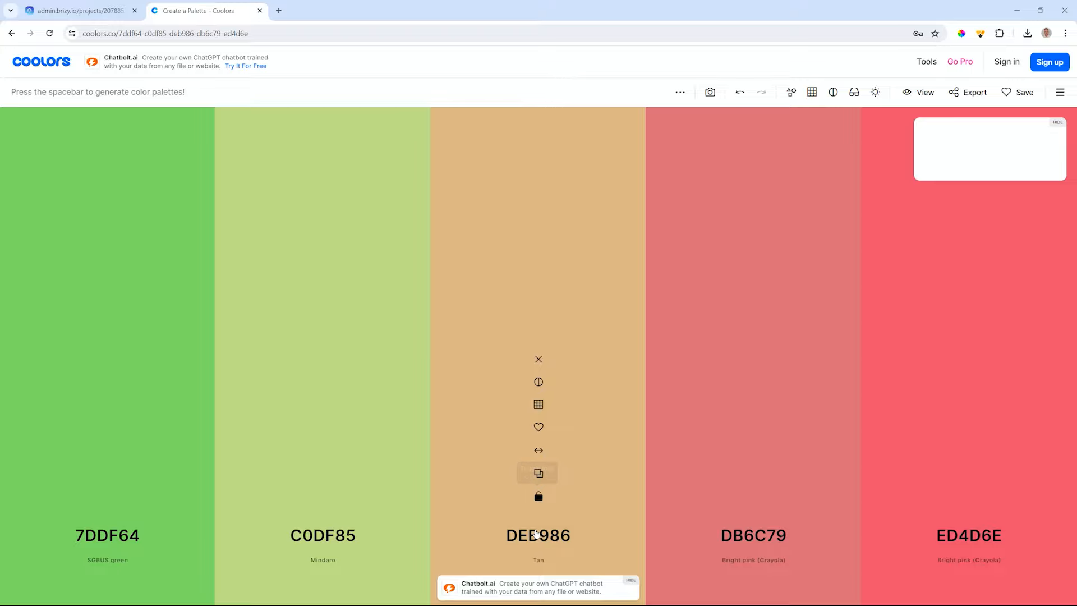
# Step: Copy the hex code of the Tan color DEB986 from the generated palette
pyautogui.click(536, 539)
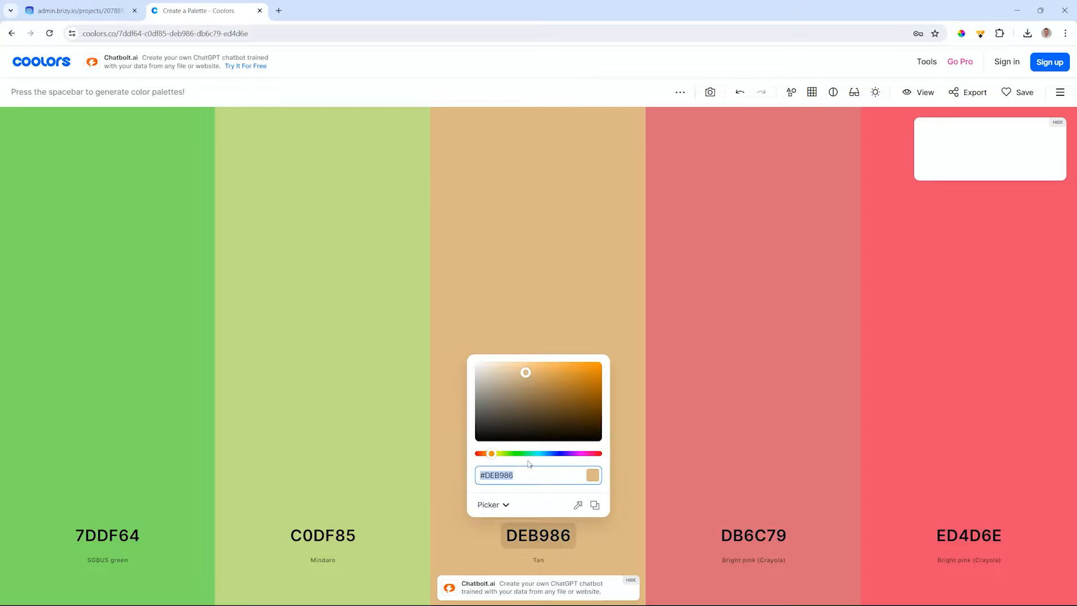
pyautogui.click(621, 432)
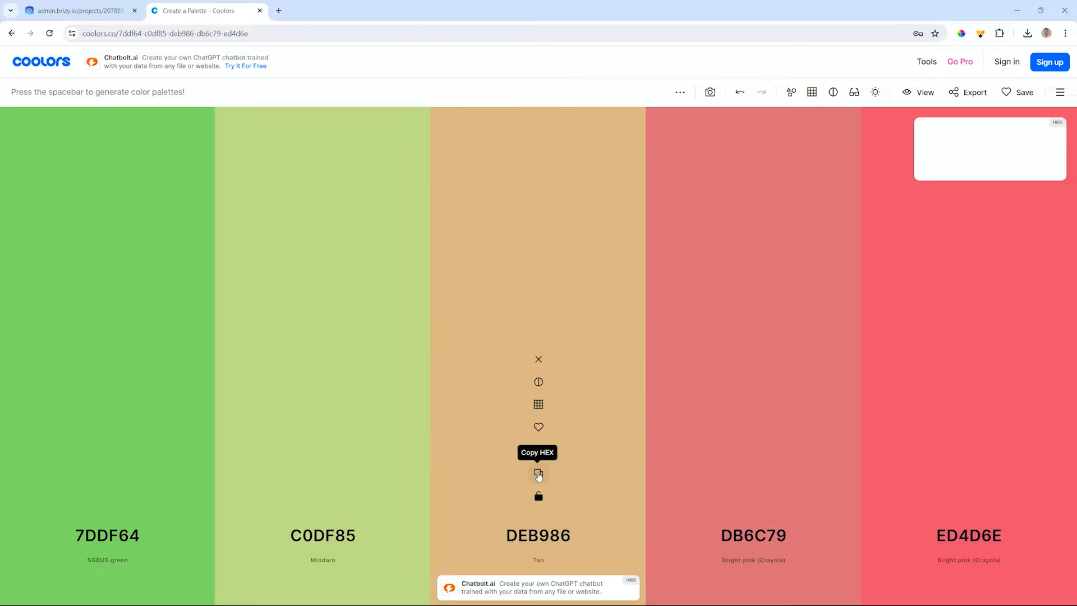
pyautogui.click(538, 475)
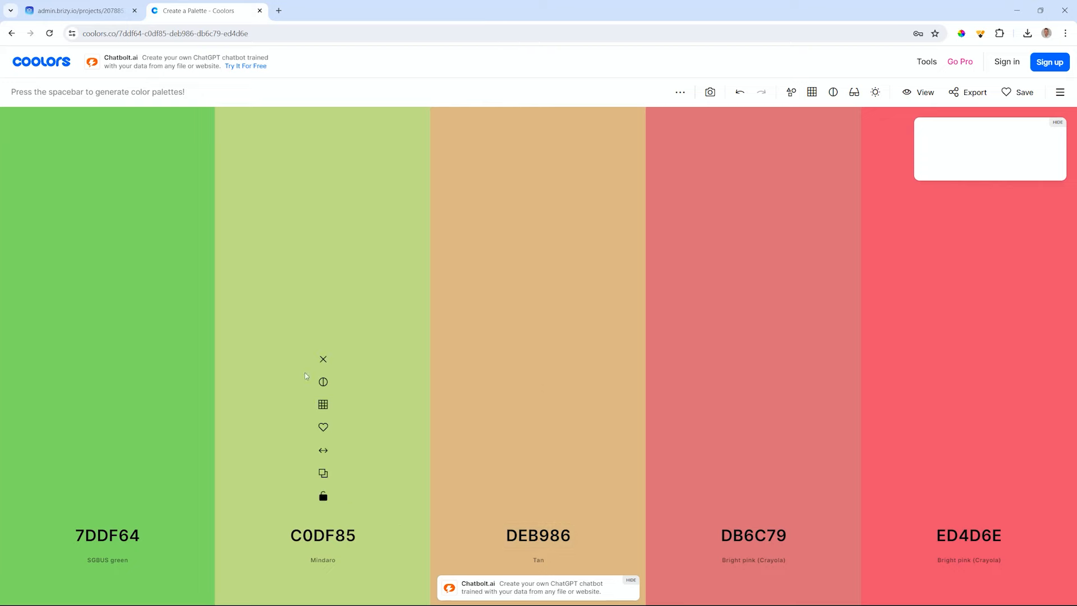
# Step: Switch to the Brizy editor and replace the cream color in the global styling palette with #DEB986
pyautogui.click(79, 11)
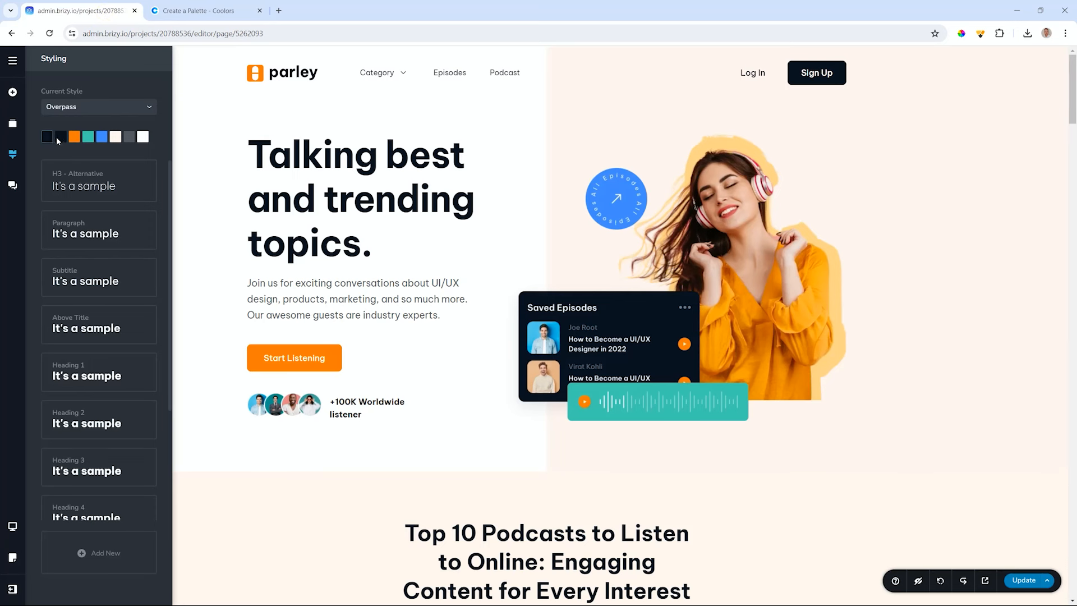
pyautogui.click(115, 136)
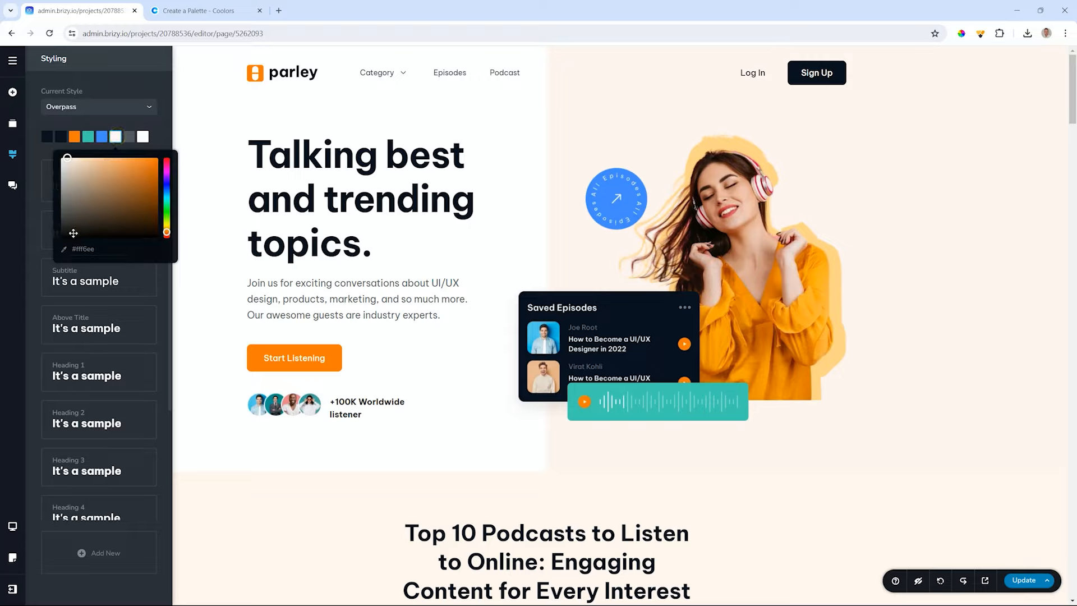
pyautogui.doubleClick(82, 250)
pyautogui.click(84, 251)
pyautogui.doubleClick(84, 251)
pyautogui.doubleClick(84, 249)
pyautogui.hotkey('ctrl', 'v')
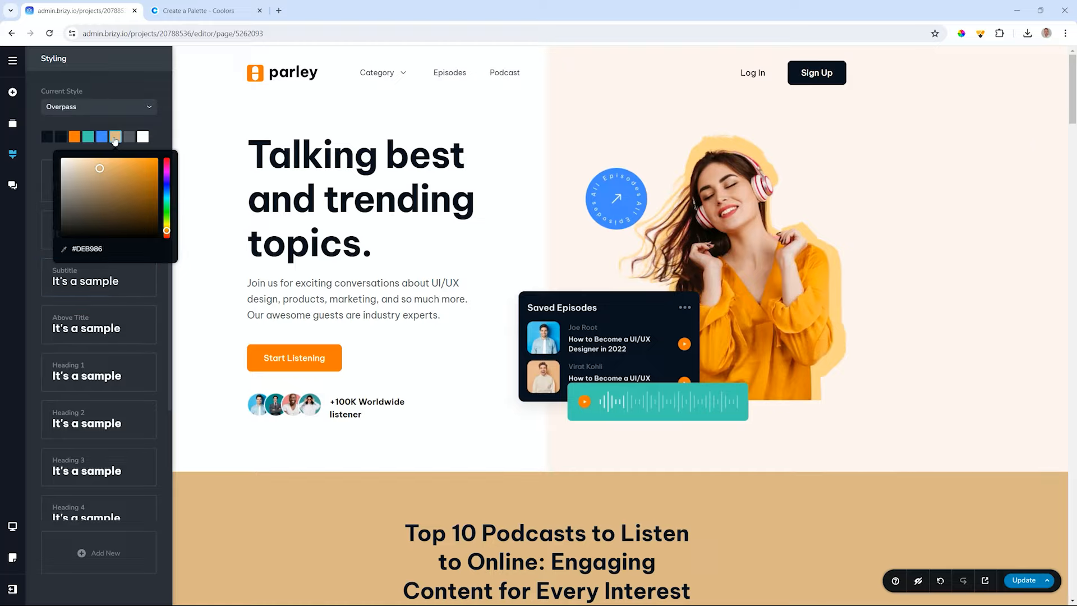
# Step: Apply the tan global color #DEB986 as the hero section's overlay and raise its opacity to 100%
pyautogui.scroll(-15, 412, 393)
pyautogui.scroll(-15, 412, 397)
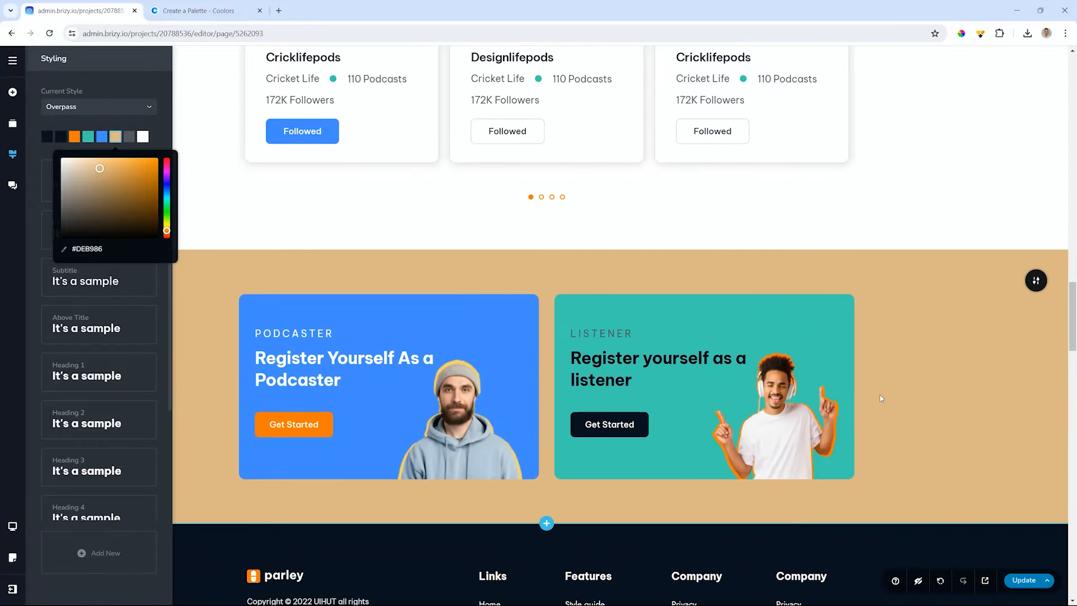
pyautogui.scroll(-5, 879, 398)
pyautogui.scroll(15, 610, 423)
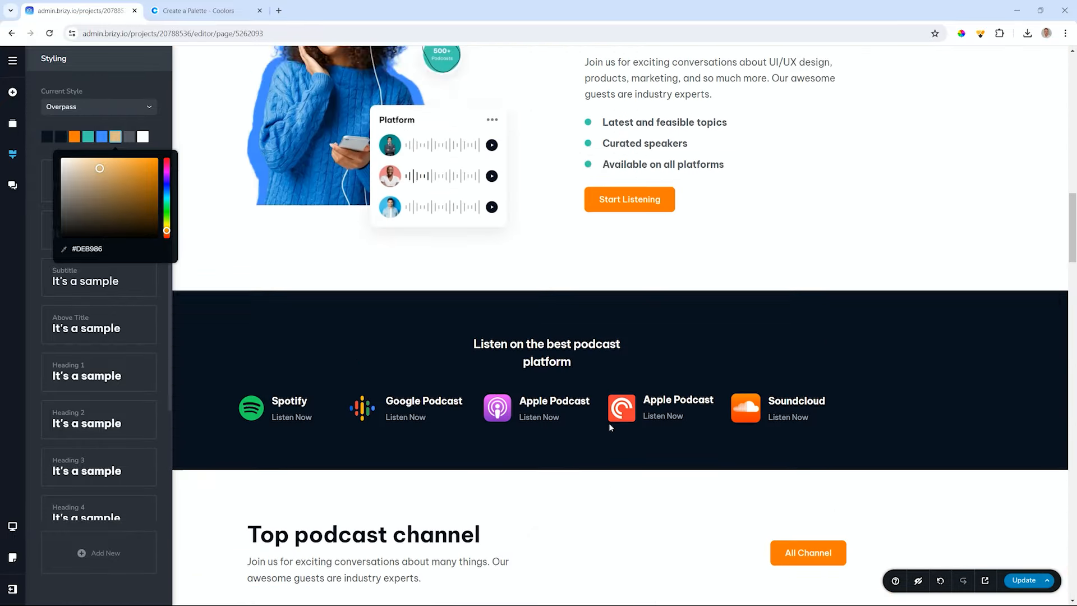
pyautogui.scroll(10, 609, 423)
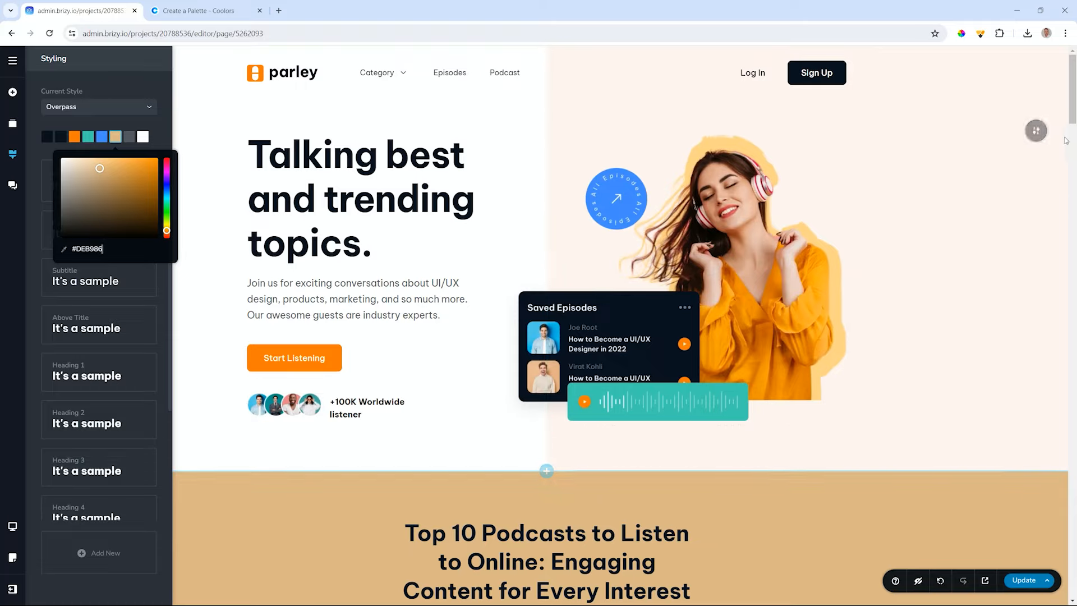
pyautogui.click(1036, 131)
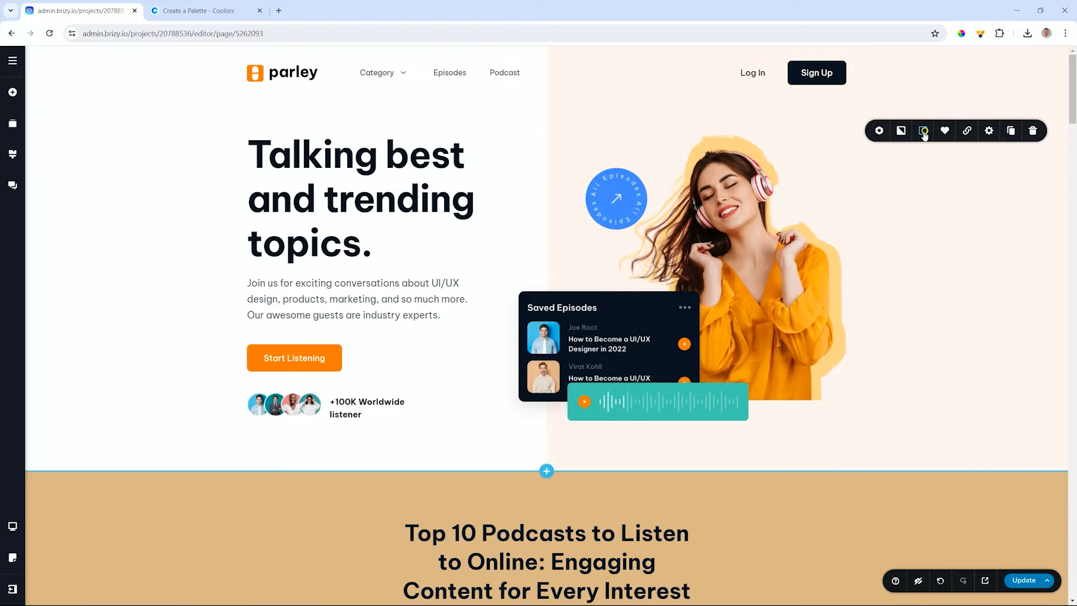
pyautogui.click(924, 131)
pyautogui.click(919, 263)
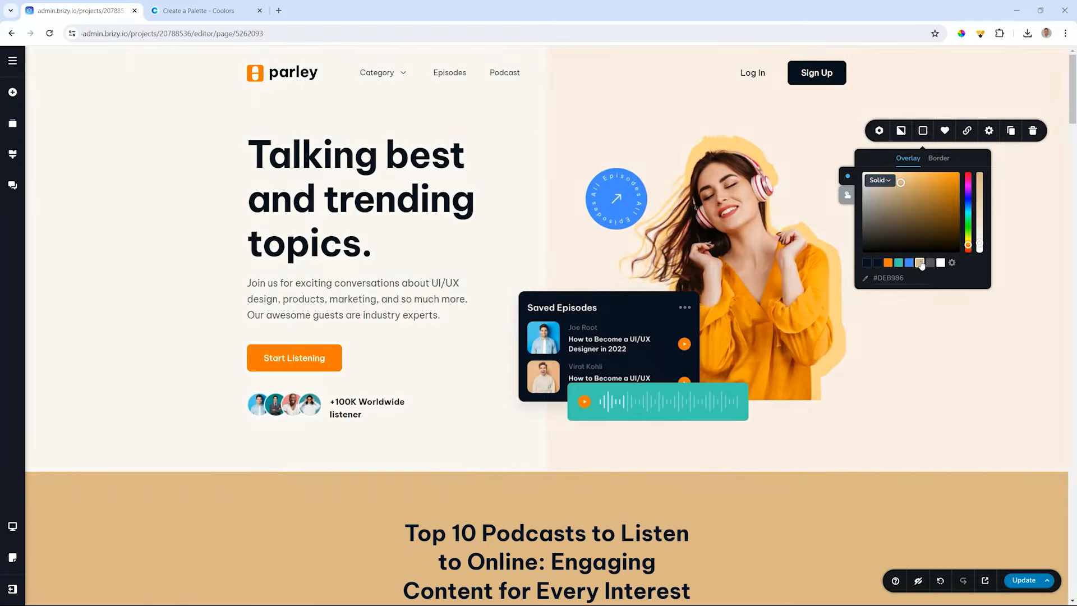
pyautogui.moveTo(980, 245); pyautogui.dragTo(979, 172)
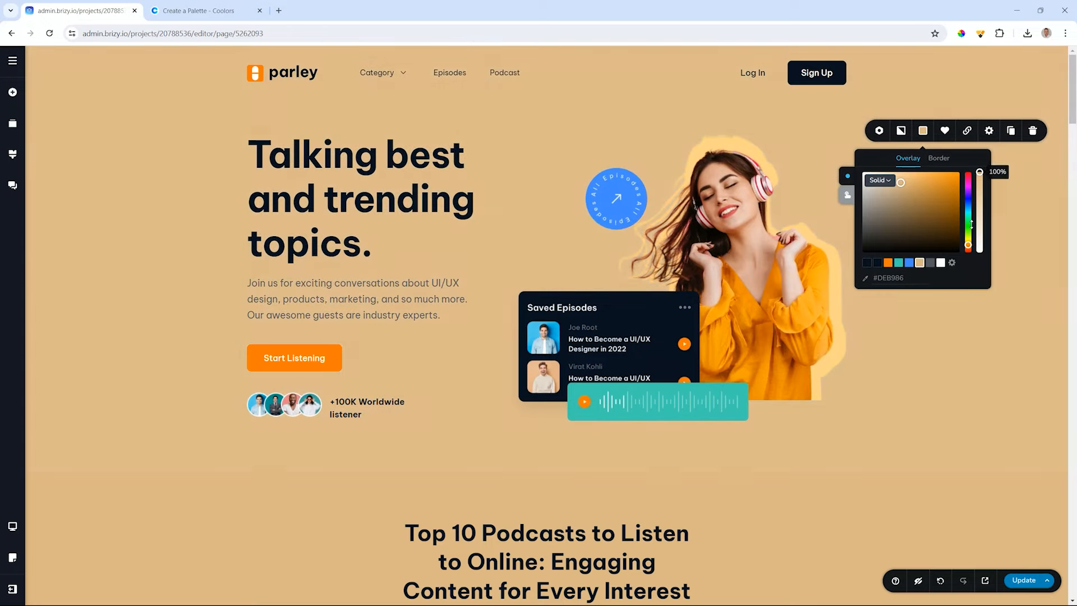
pyautogui.click(951, 432)
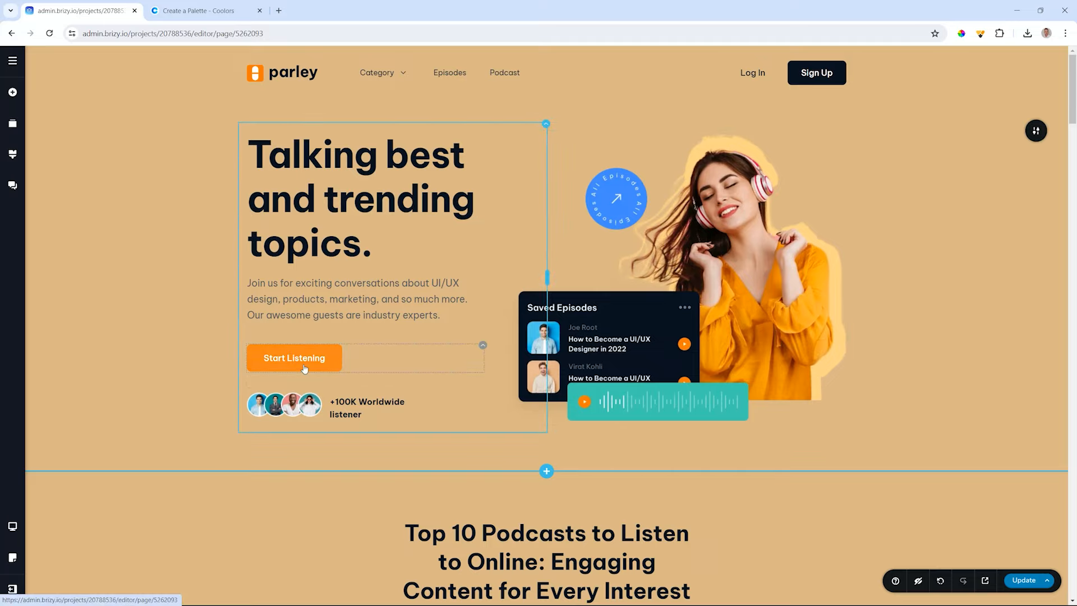
# Step: Switch to Coolors, lock the tan color, regenerate the other palette colors, and copy the Licorice hex code 241715
pyautogui.click(226, 8)
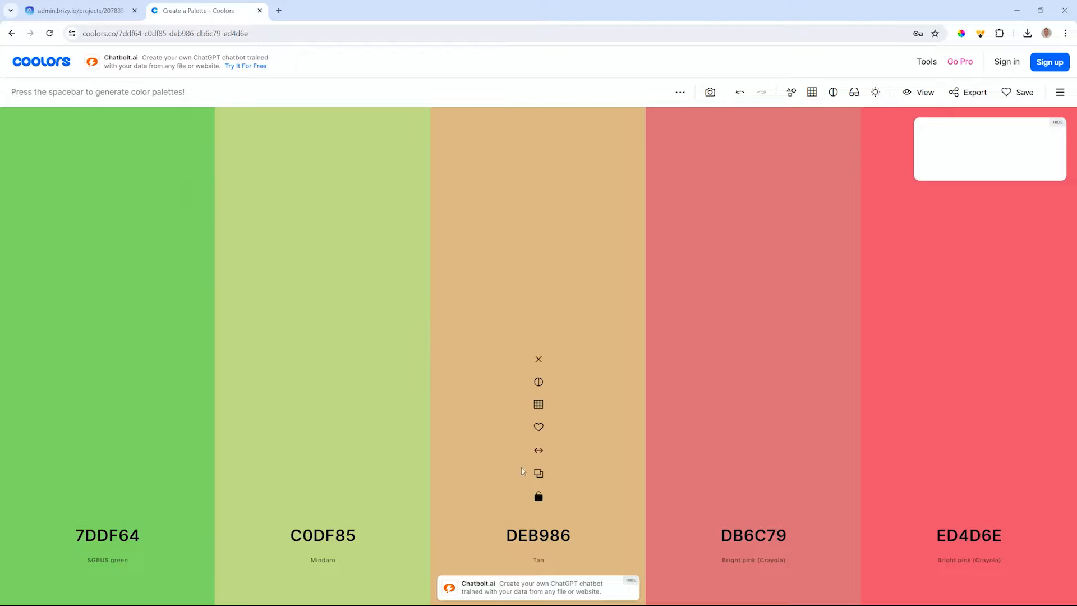
pyautogui.click(538, 497)
pyautogui.press('space')
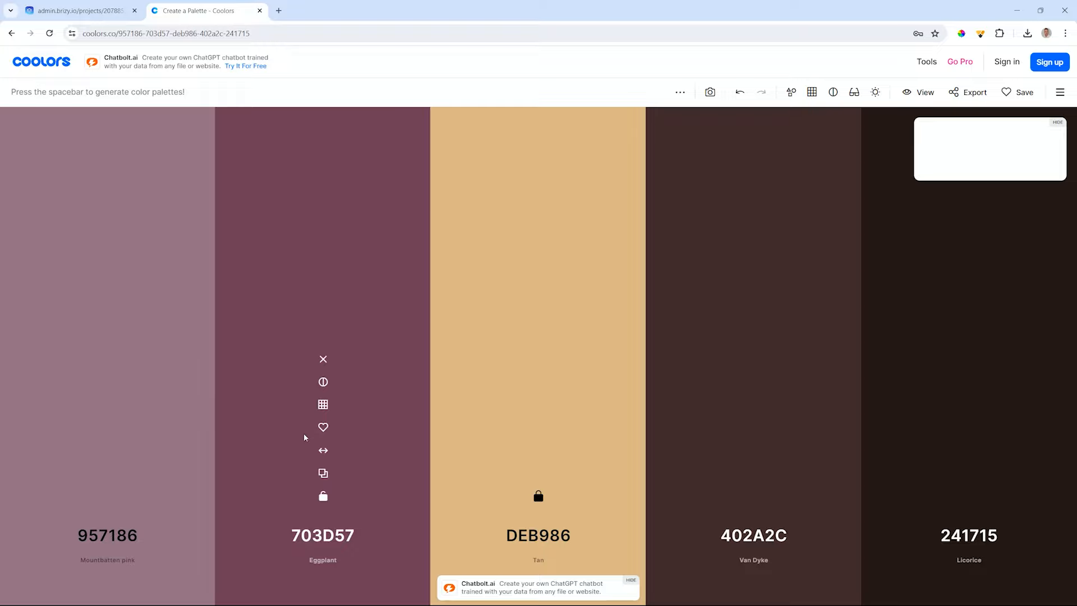
pyautogui.click(969, 472)
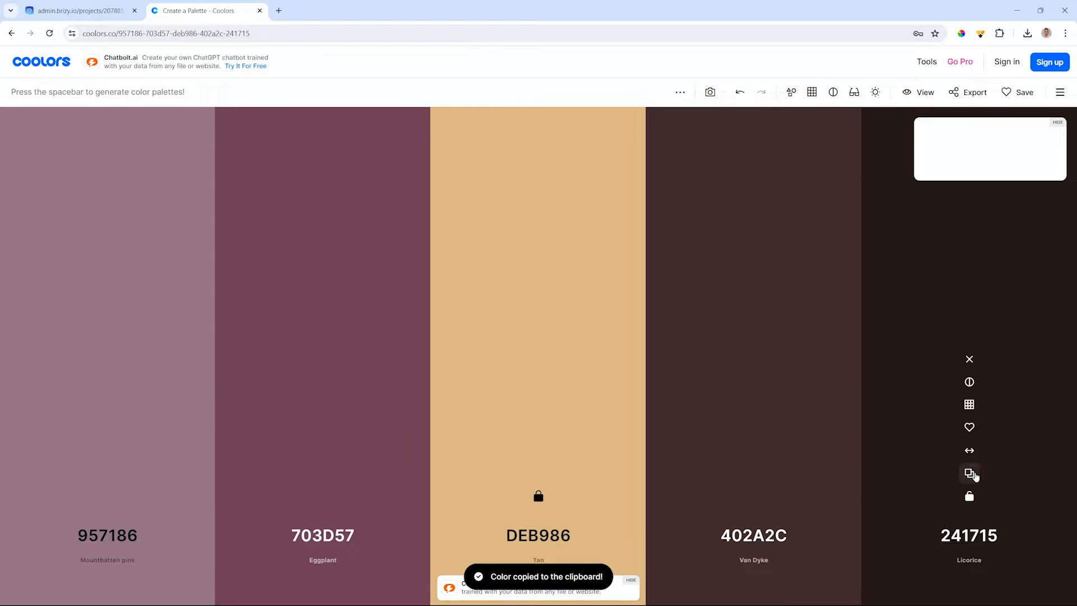
# Step: Switch to Brizy and replace the orange color in the global styling palette with #241715
pyautogui.click(112, 12)
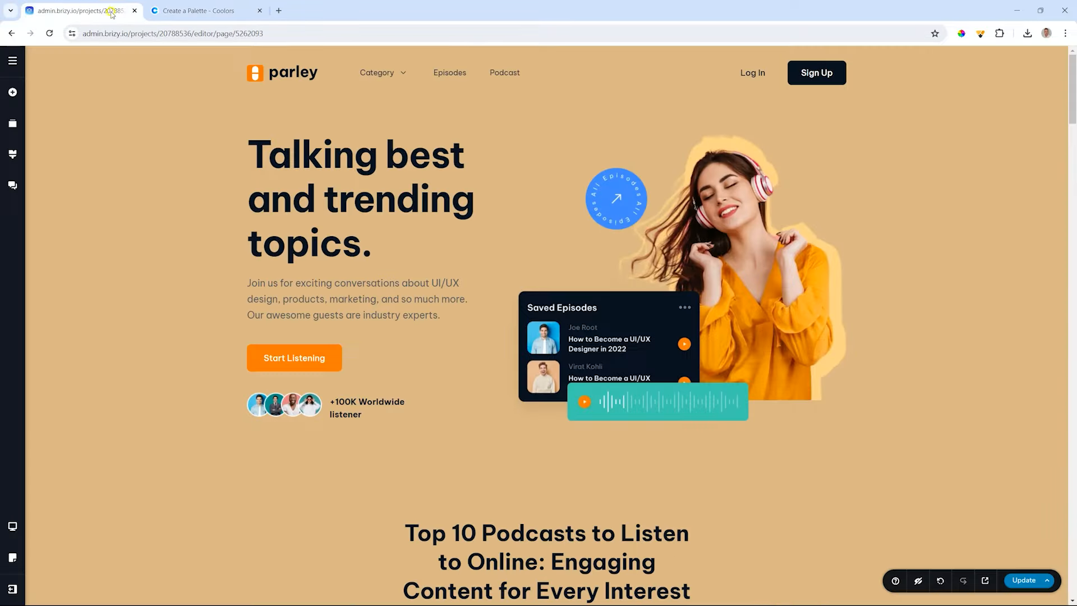
pyautogui.click(12, 154)
pyautogui.click(75, 138)
pyautogui.doubleClick(63, 248)
pyautogui.hotkey('ctrl', 'v')
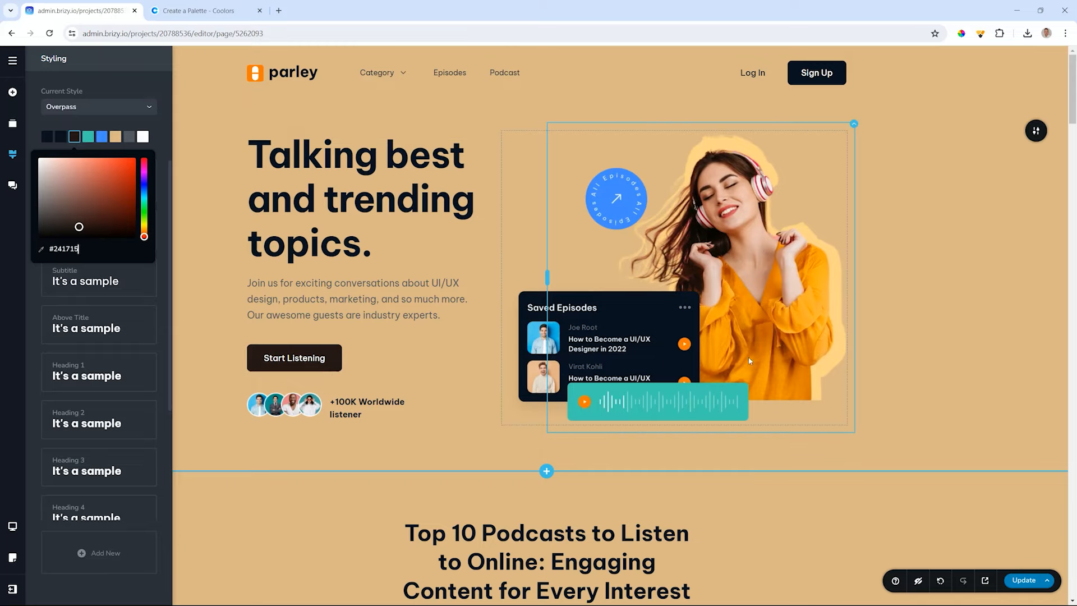
pyautogui.scroll(-15, 868, 345)
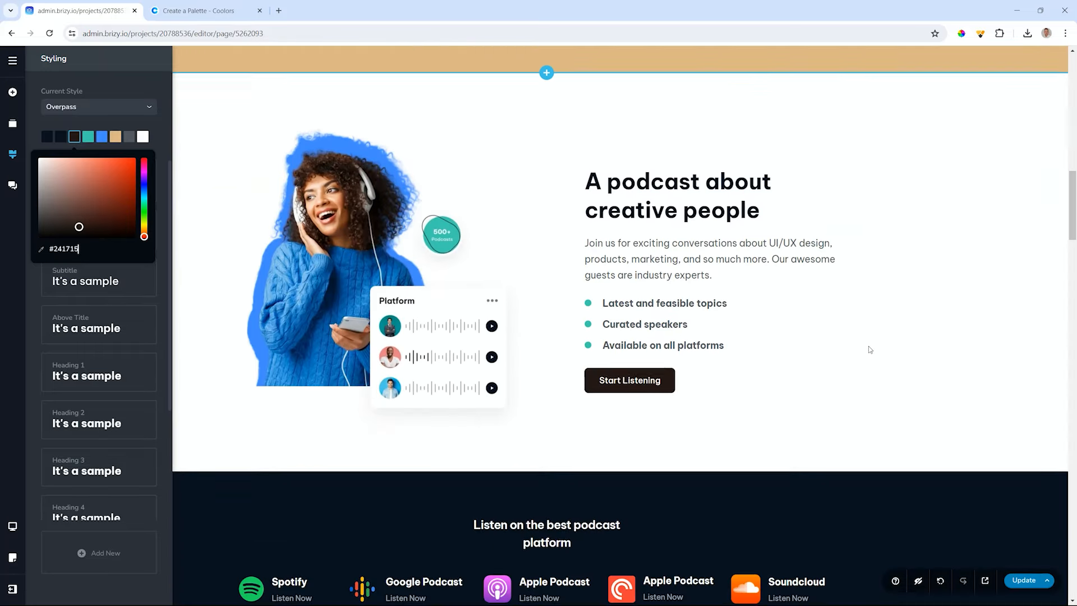
pyautogui.scroll(-1, 868, 350)
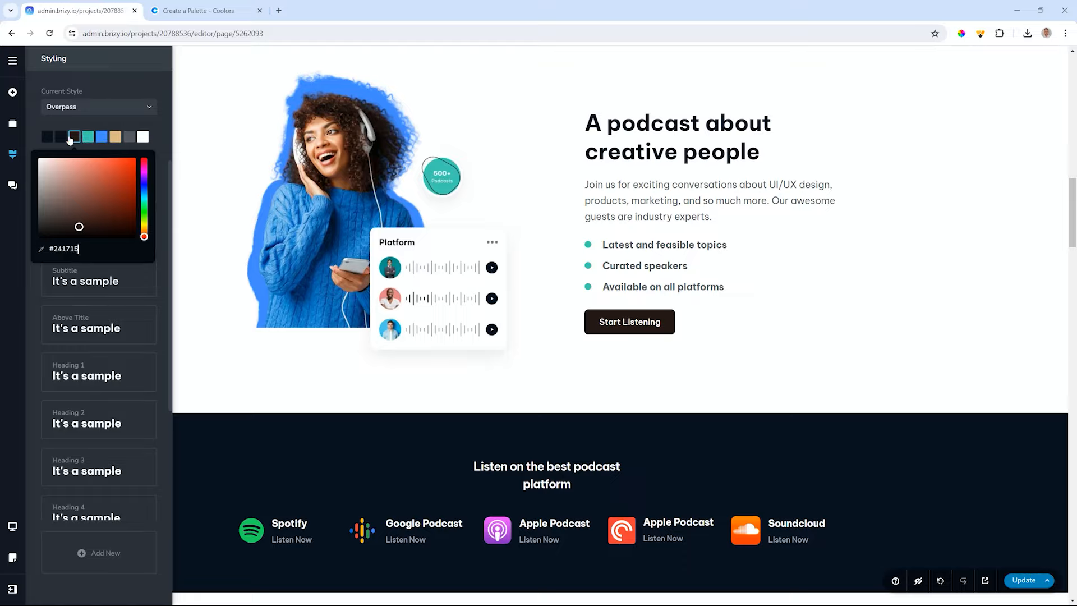
# Step: Copy the Eggplant hex code 703D57 from Coolors and use it to replace the teal color in Brizy's global styling palette
pyautogui.click(187, 13)
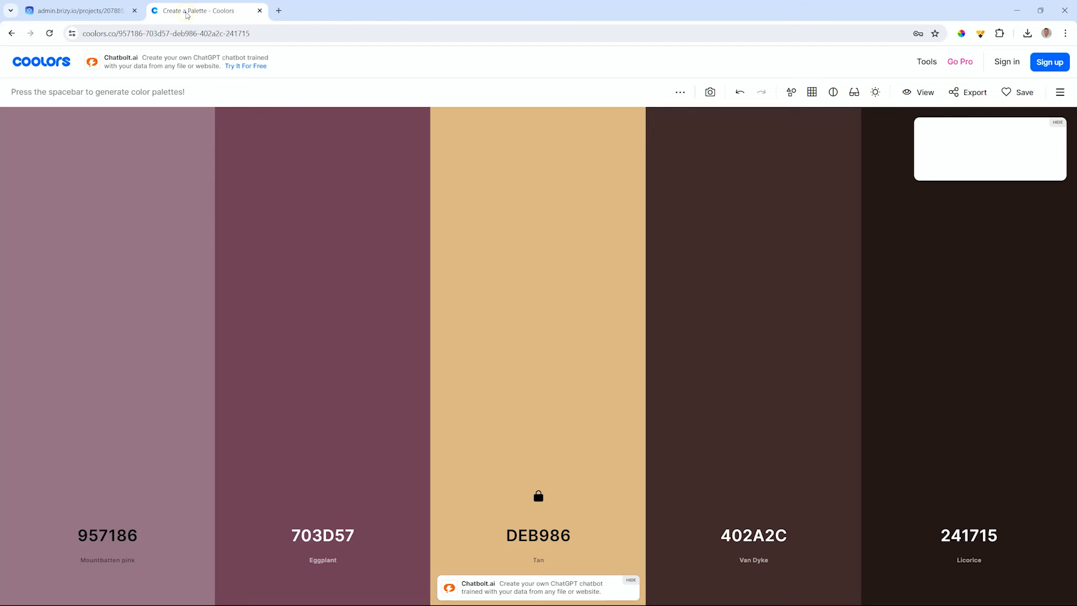
pyautogui.click(323, 473)
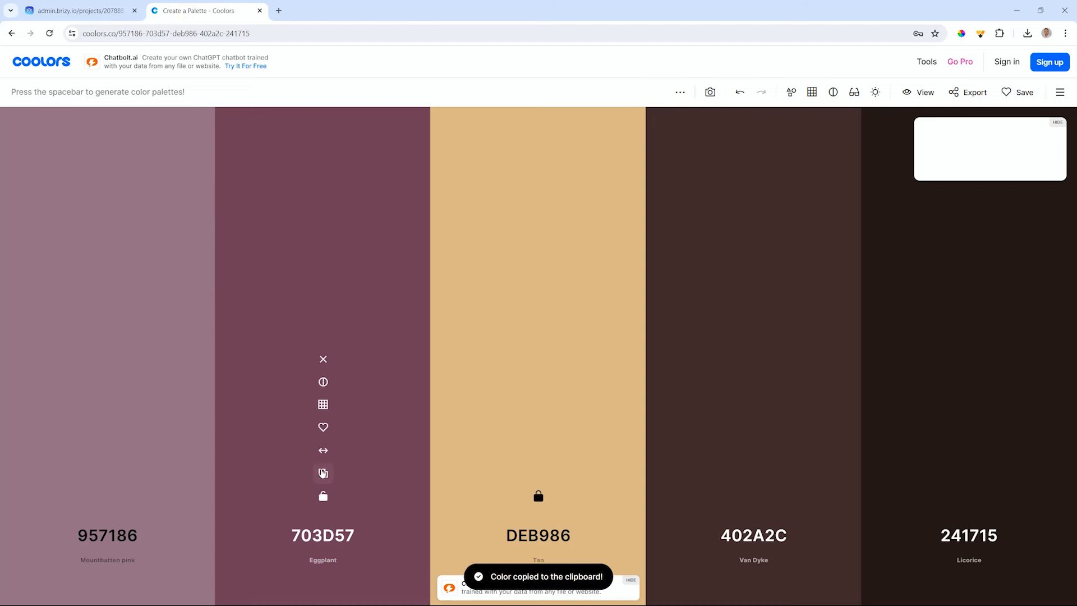
pyautogui.click(118, 13)
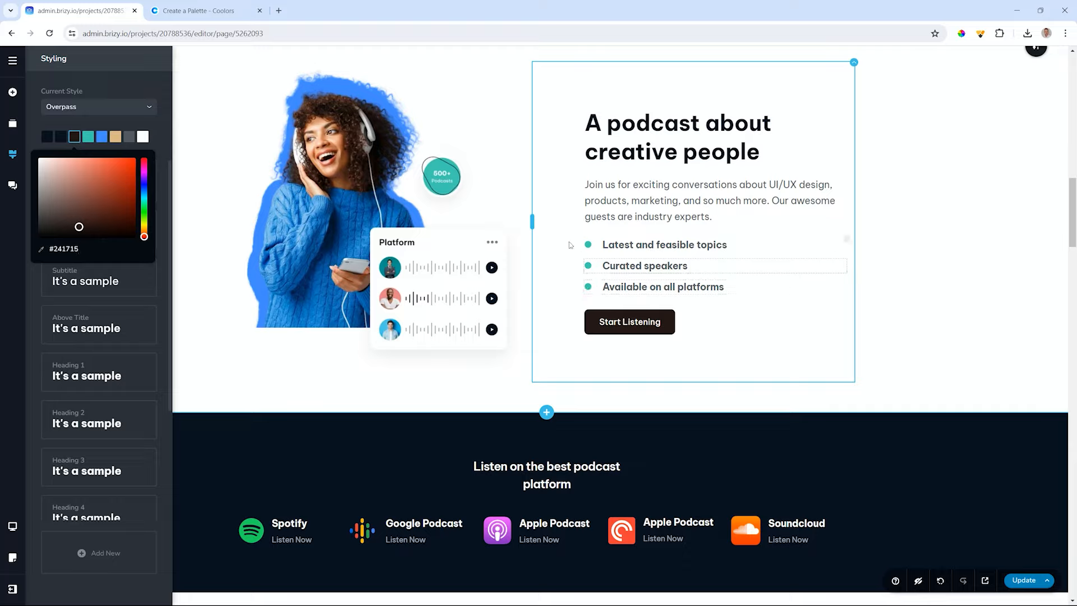
pyautogui.click(88, 136)
pyautogui.click(67, 249)
pyautogui.doubleClick(67, 248)
pyautogui.hotkey('ctrl', 'v')
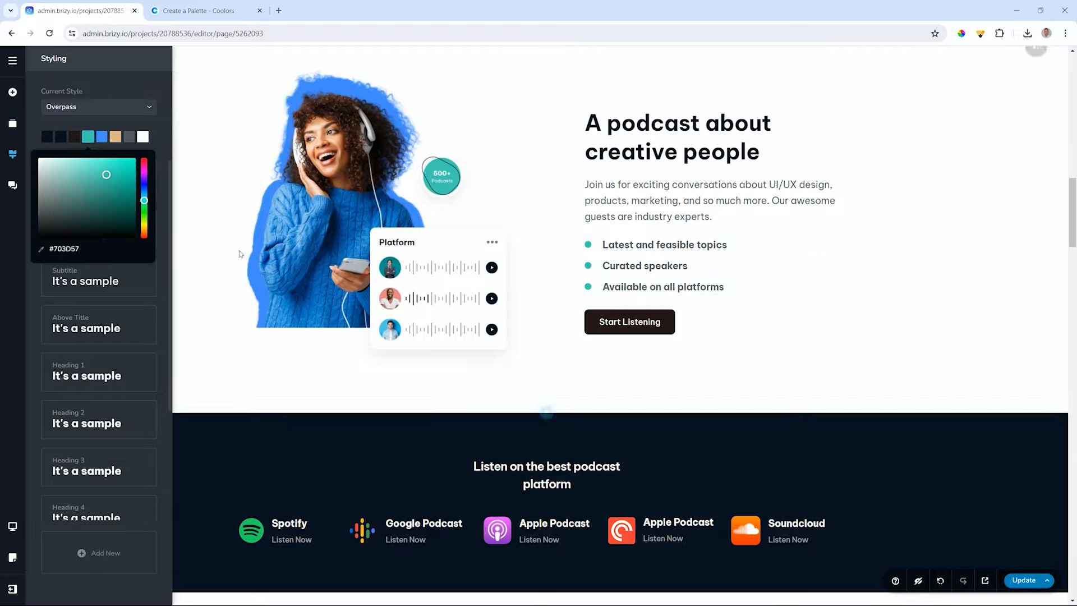
pyautogui.click(227, 4)
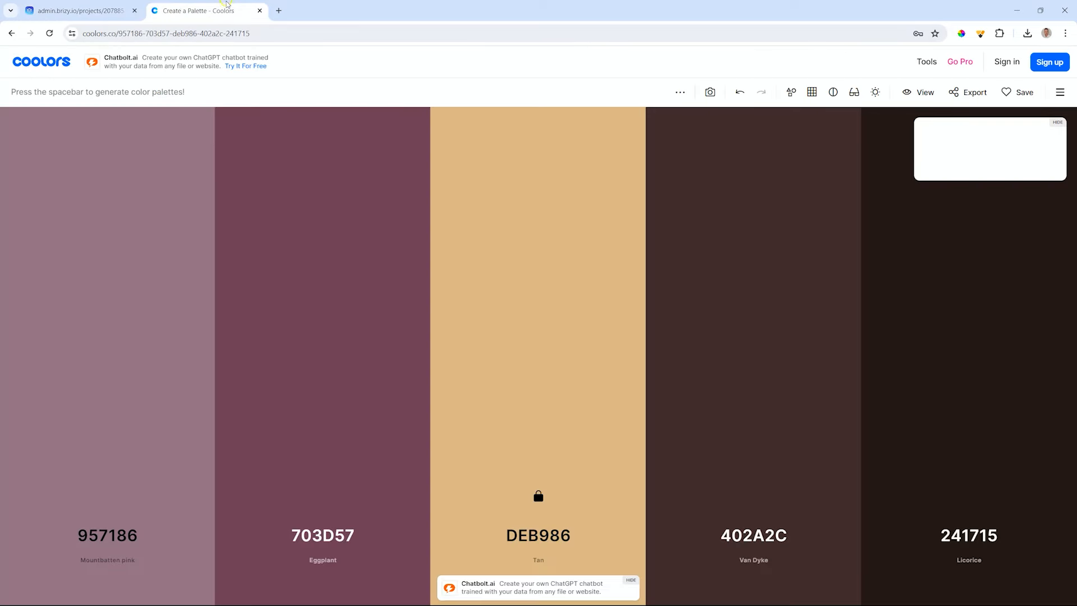
pyautogui.click(79, 11)
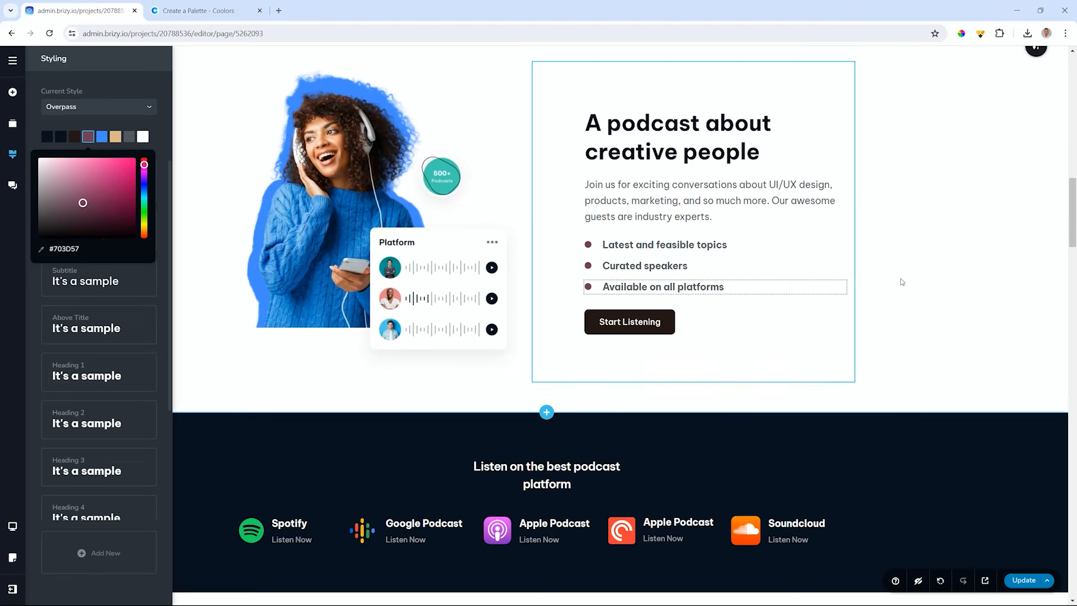
pyautogui.scroll(-12, 900, 281)
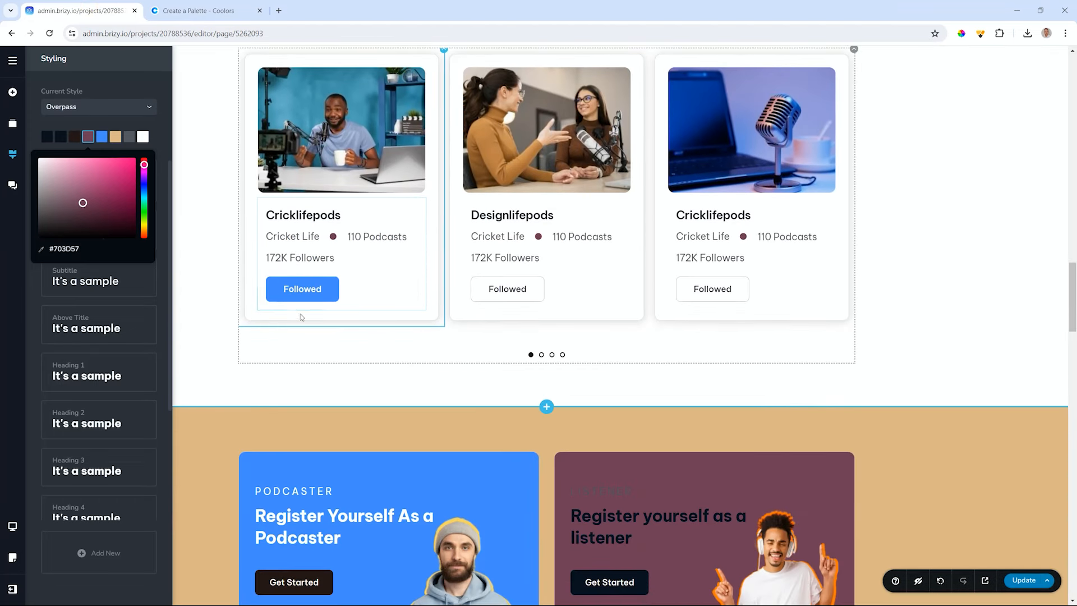
# Step: Copy the Mountbatten pink hex code 957186 from Coolors and use it to replace the blue color in Brizy's global styling palette
pyautogui.click(224, 9)
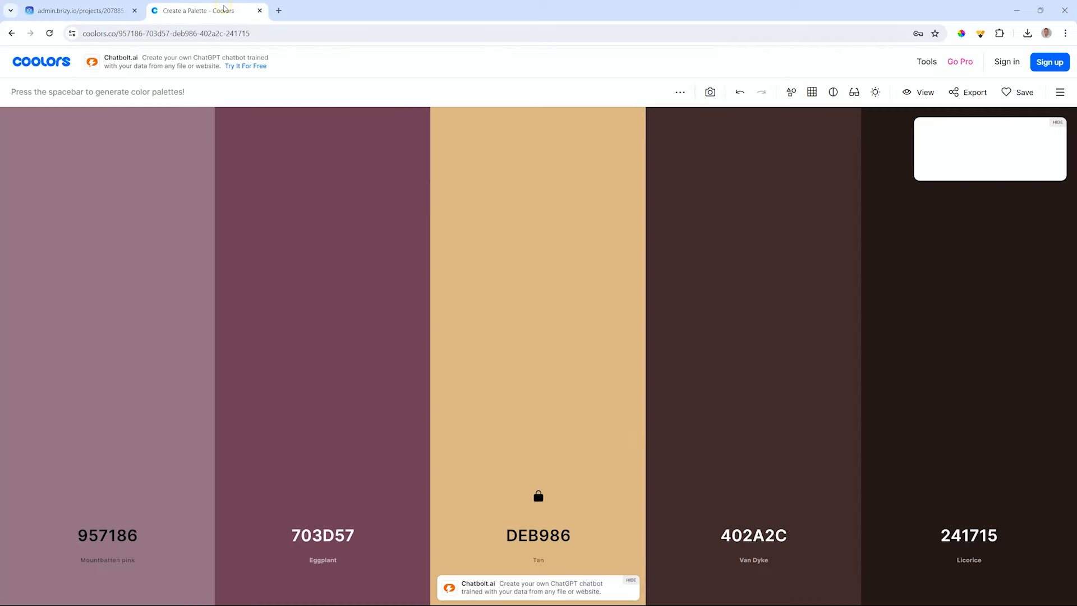
pyautogui.moveTo(104, 503)
pyautogui.click(108, 473)
pyautogui.click(79, 10)
pyautogui.click(101, 136)
pyautogui.doubleClick(75, 248)
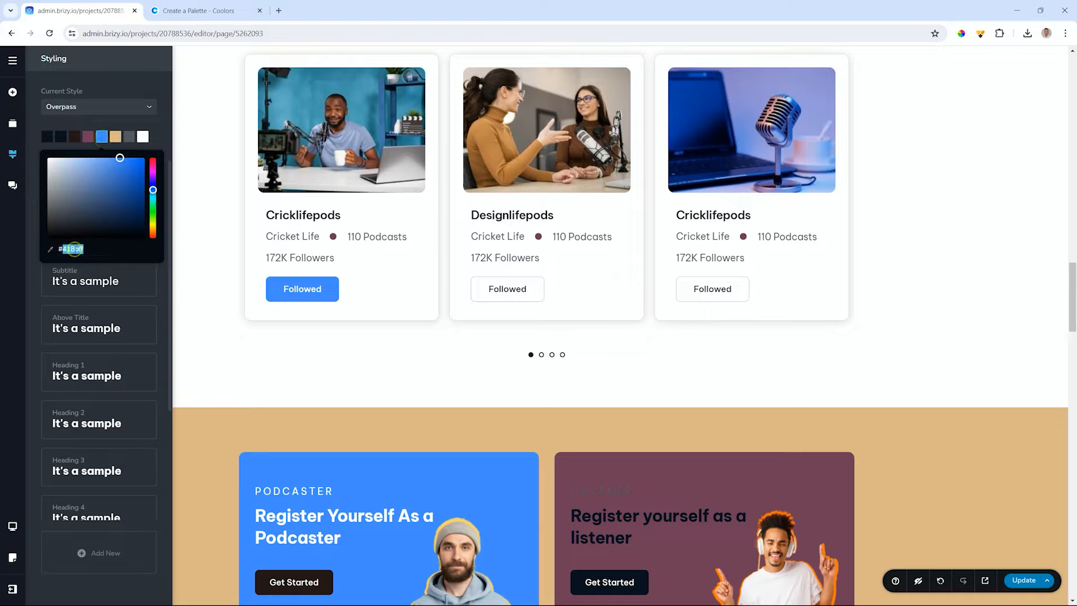
pyautogui.hotkey('ctrl', 'v')
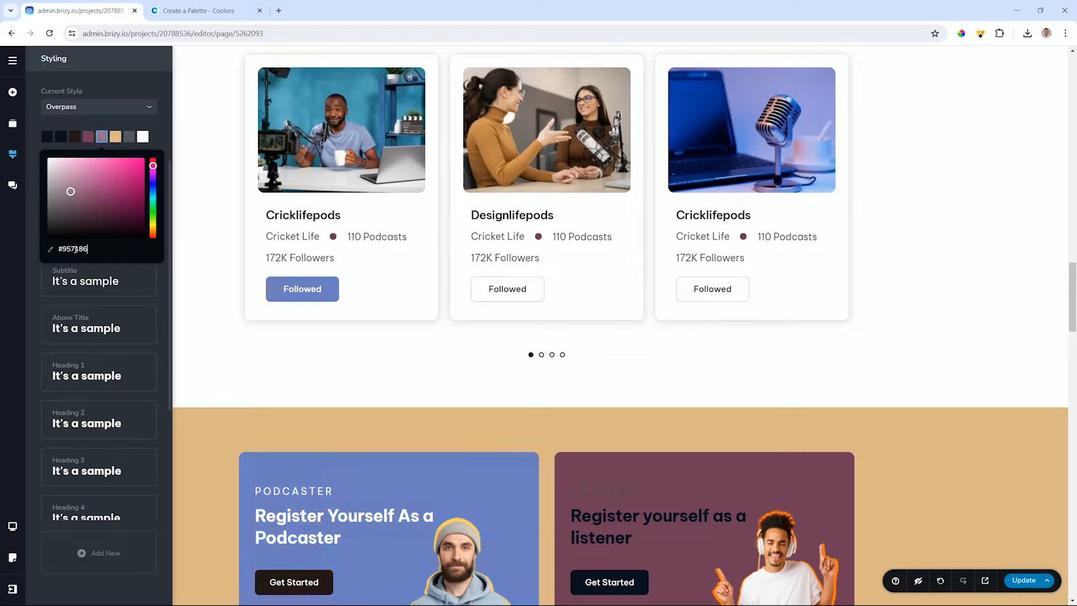
pyautogui.click(912, 282)
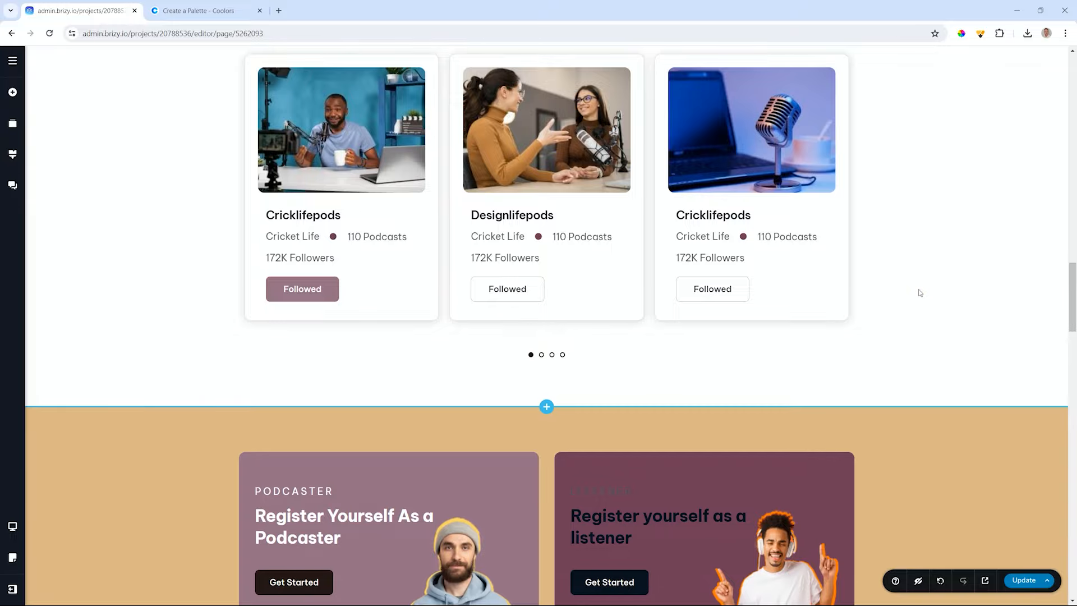
# Step: Review the recolored page sections and check the text color of the hero section's paragraph
pyautogui.scroll(-5, 919, 290)
pyautogui.scroll(10, 918, 292)
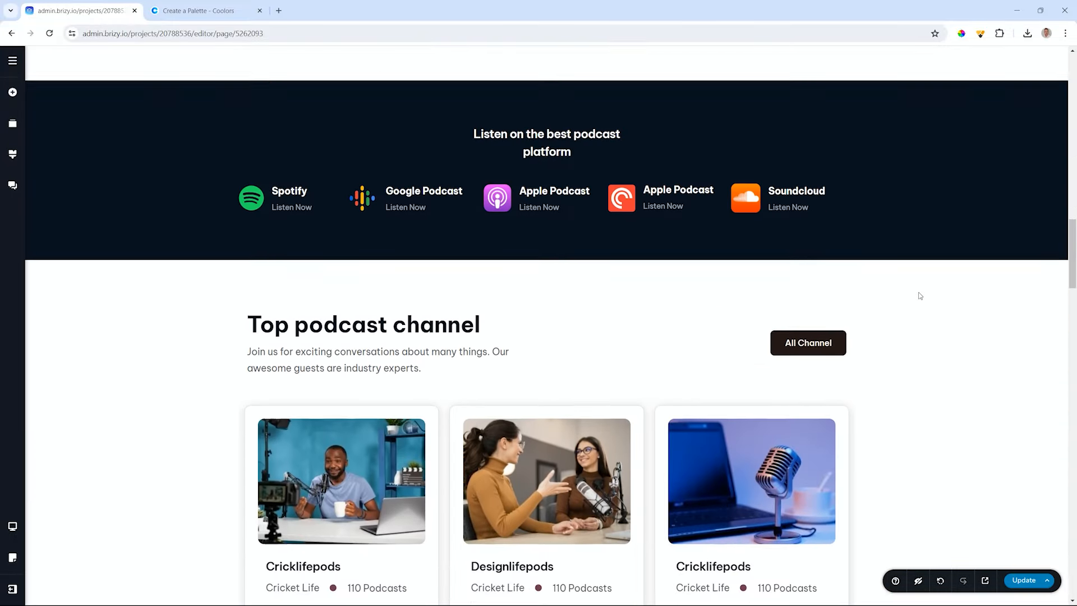
pyautogui.scroll(10, 920, 296)
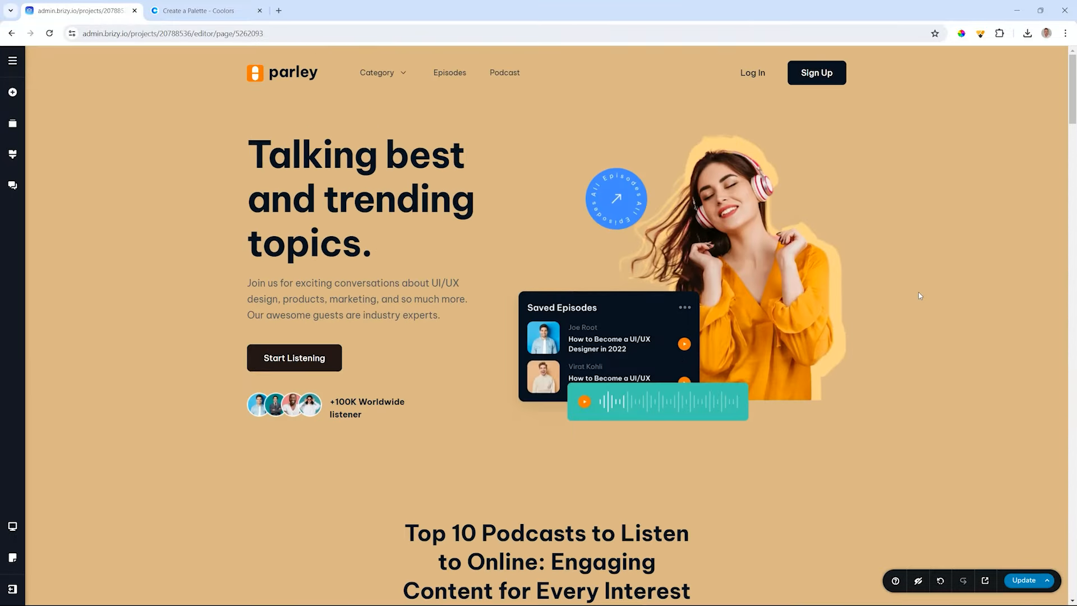
pyautogui.click(12, 155)
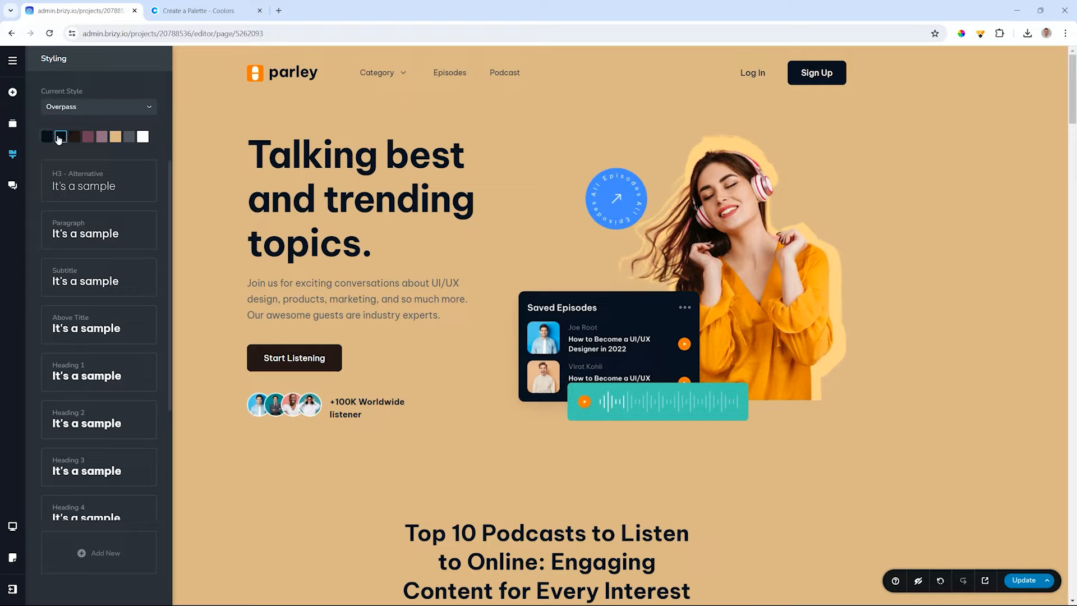
pyautogui.click(376, 307)
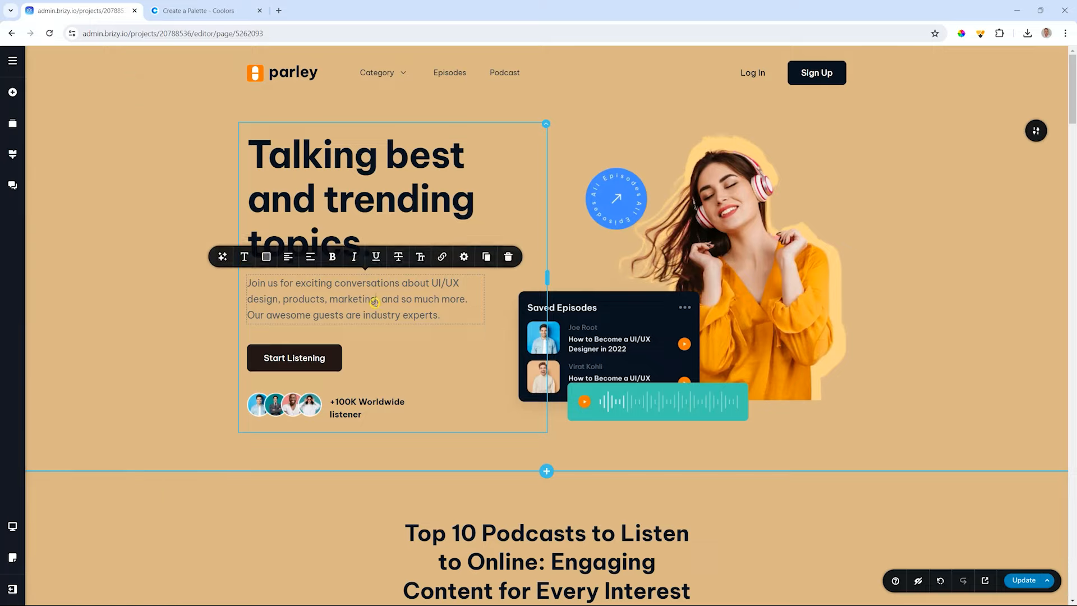
pyautogui.click(272, 262)
pyautogui.click(286, 293)
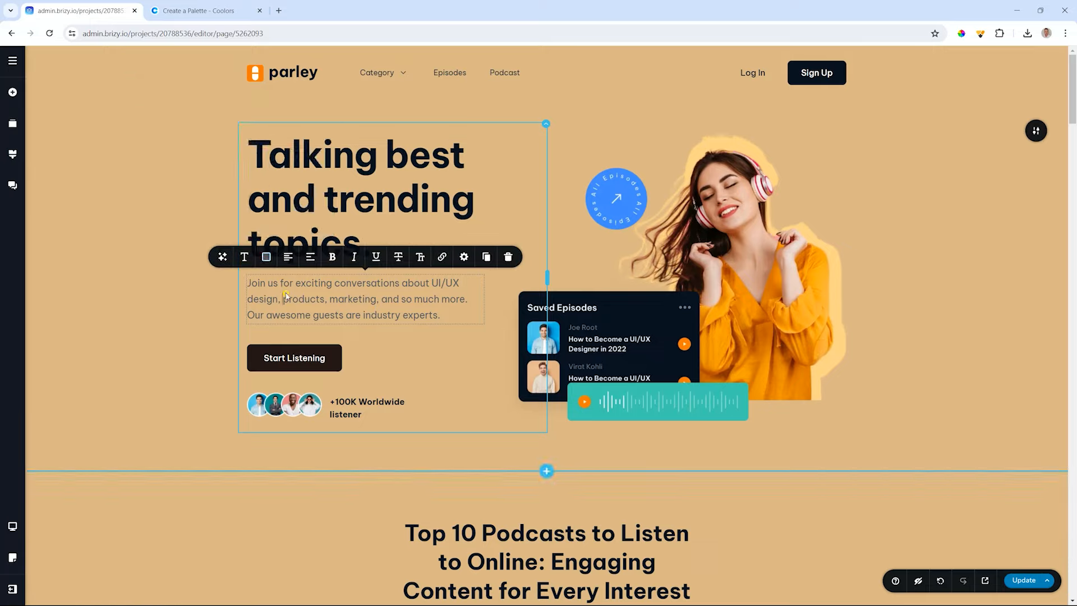
# Step: Replace the gray global palette color with #957186 and darken it to #5a4e55
pyautogui.click(12, 155)
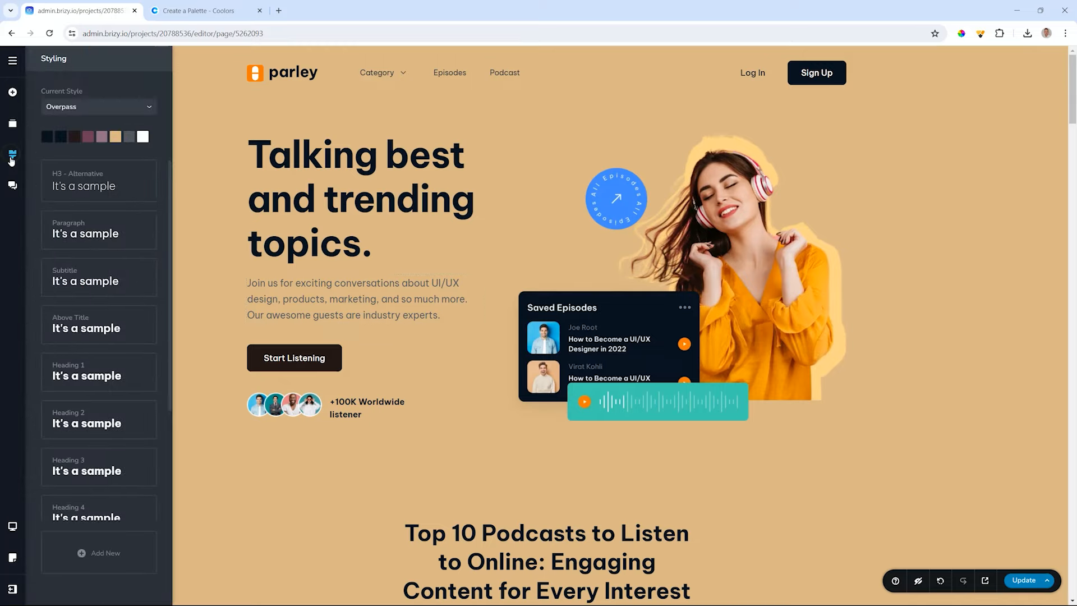
pyautogui.click(128, 137)
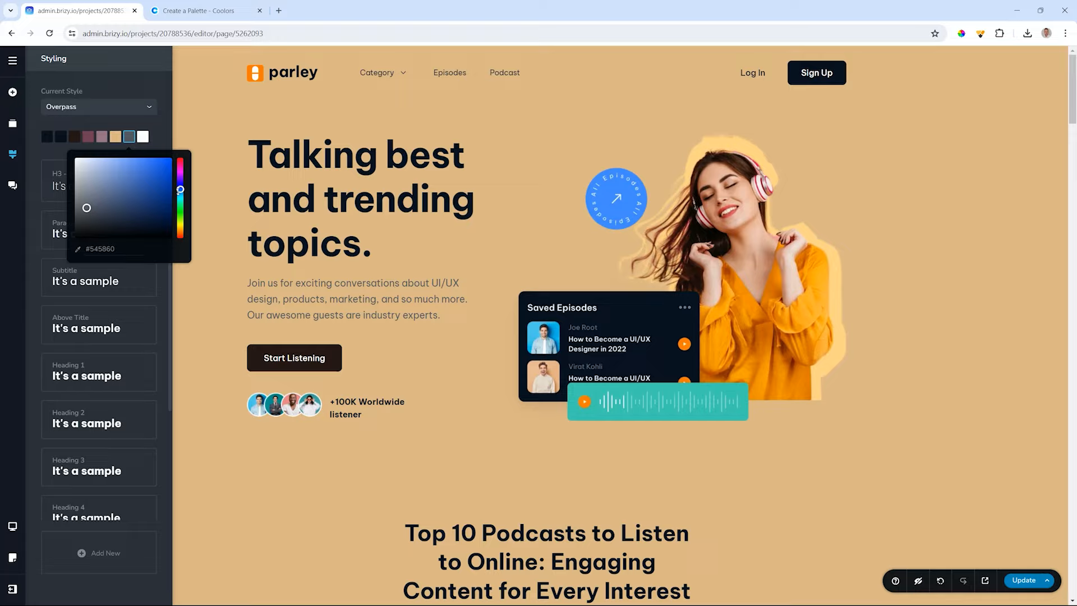
pyautogui.doubleClick(113, 248)
pyautogui.hotkey('ctrl', 'v')
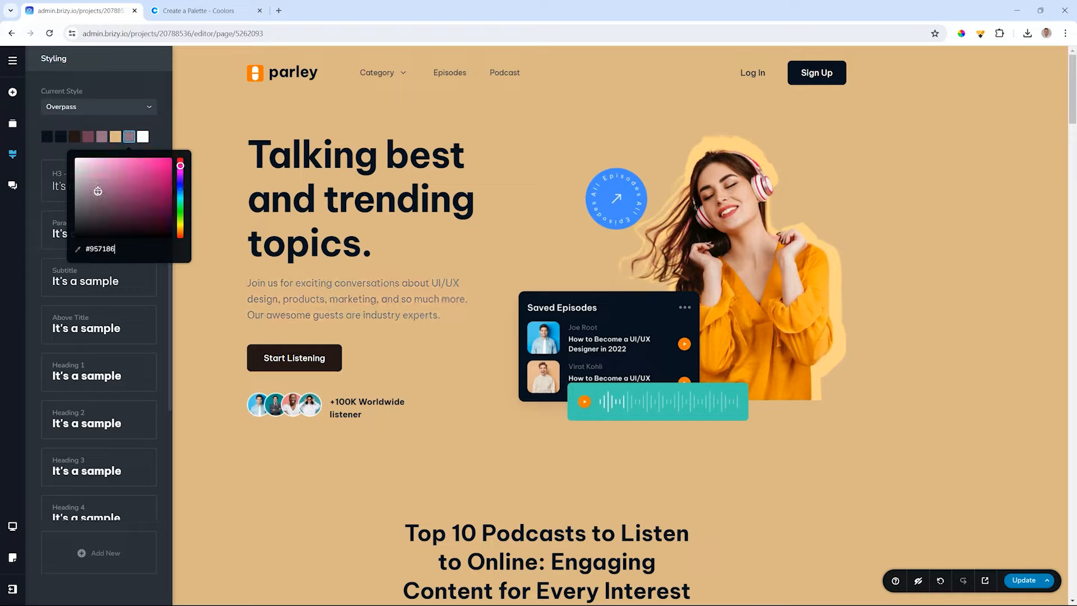
pyautogui.moveTo(97, 191); pyautogui.dragTo(87, 209)
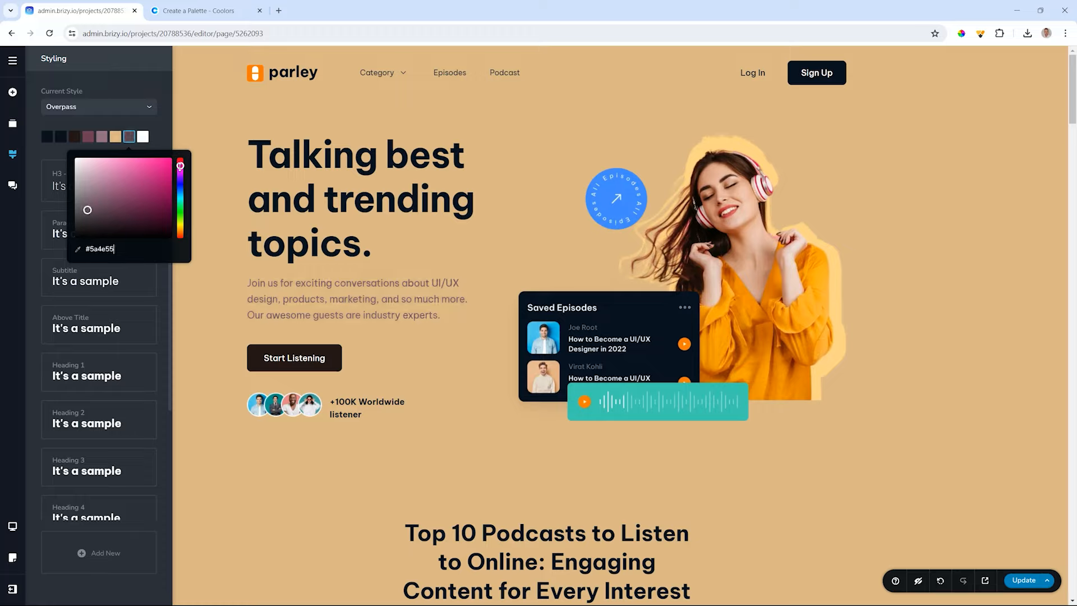
# Step: Check which global color the hero paragraph's text uses
pyautogui.click(368, 297)
pyautogui.click(266, 257)
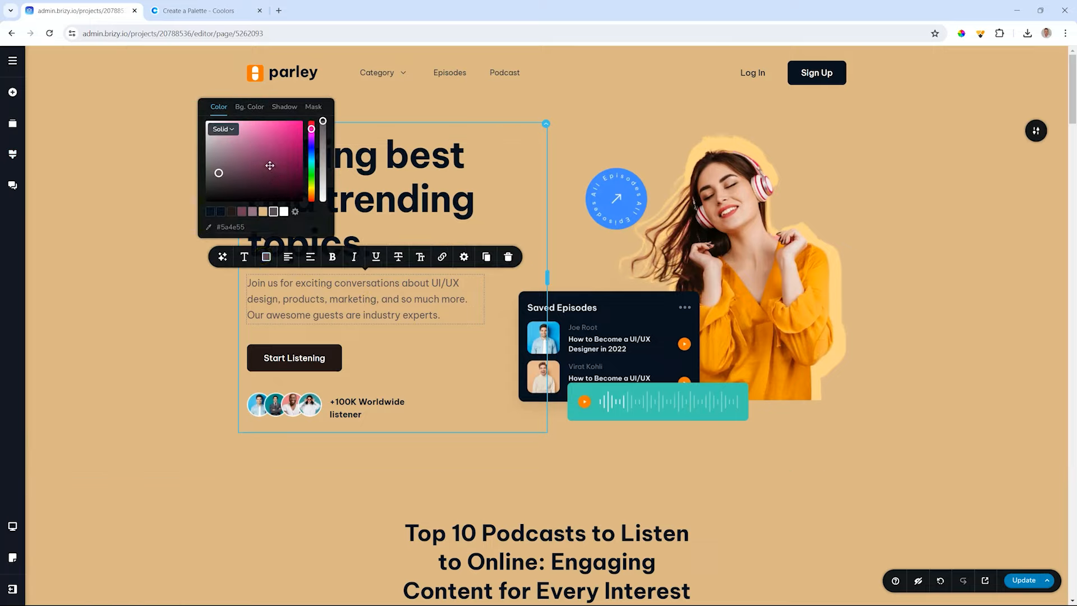
pyautogui.click(123, 335)
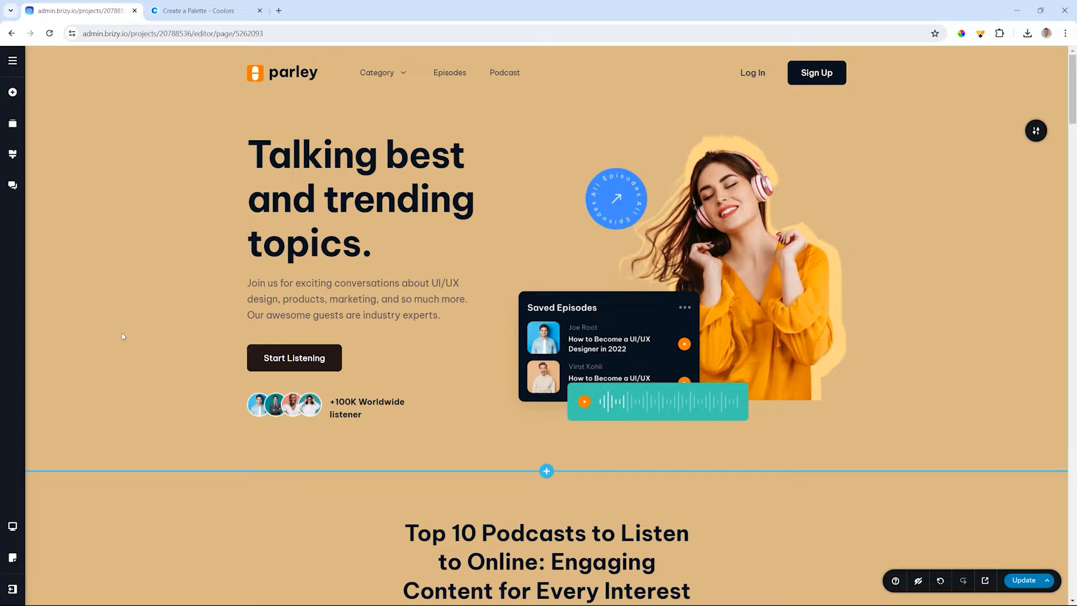
# Step: Replace the second global palette color, used for the headings, with #957186 and darken it to #320d1e
pyautogui.click(12, 154)
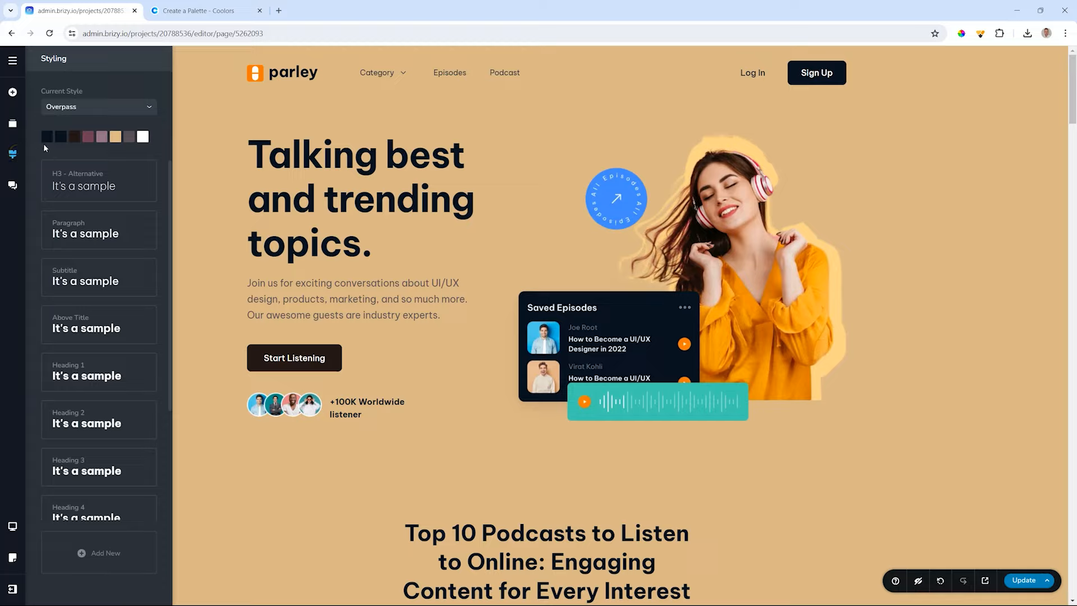
pyautogui.click(61, 137)
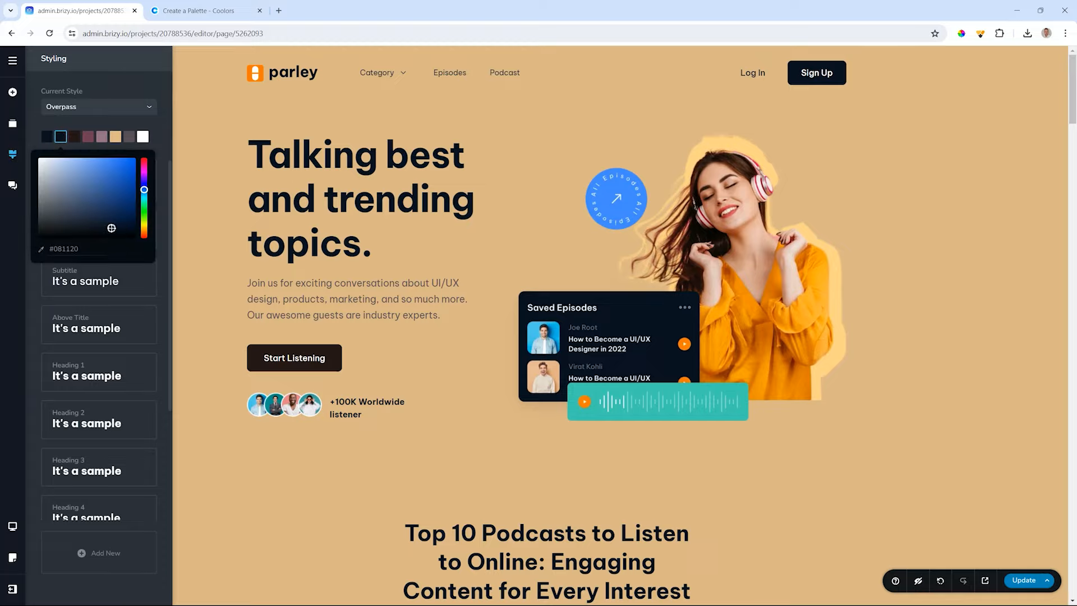
pyautogui.doubleClick(65, 248)
pyautogui.write('957186')
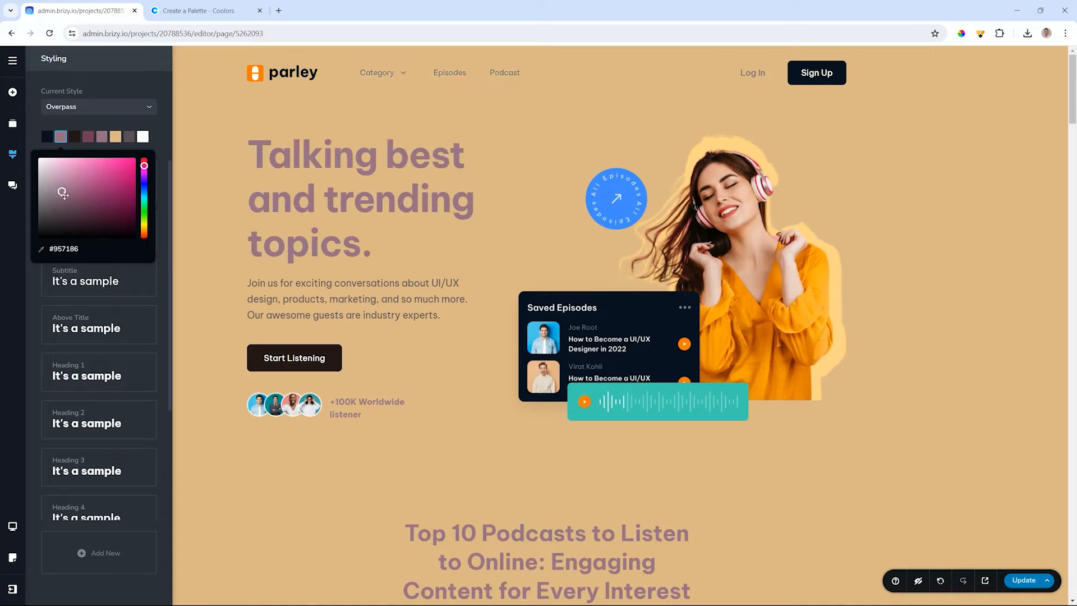
pyautogui.moveTo(62, 192); pyautogui.dragTo(111, 222)
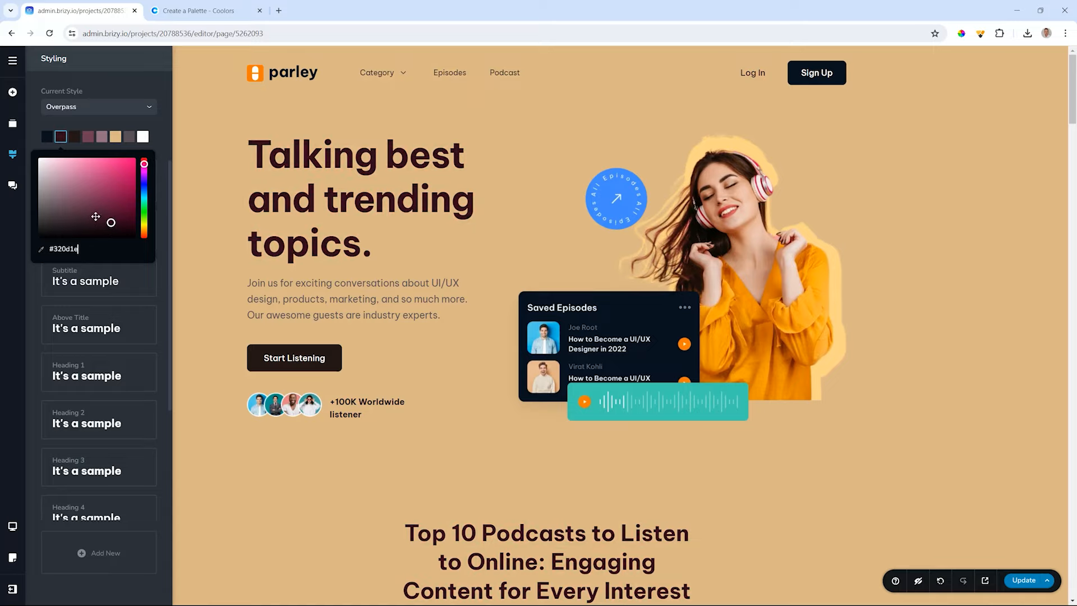
# Step: Replace the first dark navy global palette color with #957186 and darken it to #200816
pyautogui.click(47, 138)
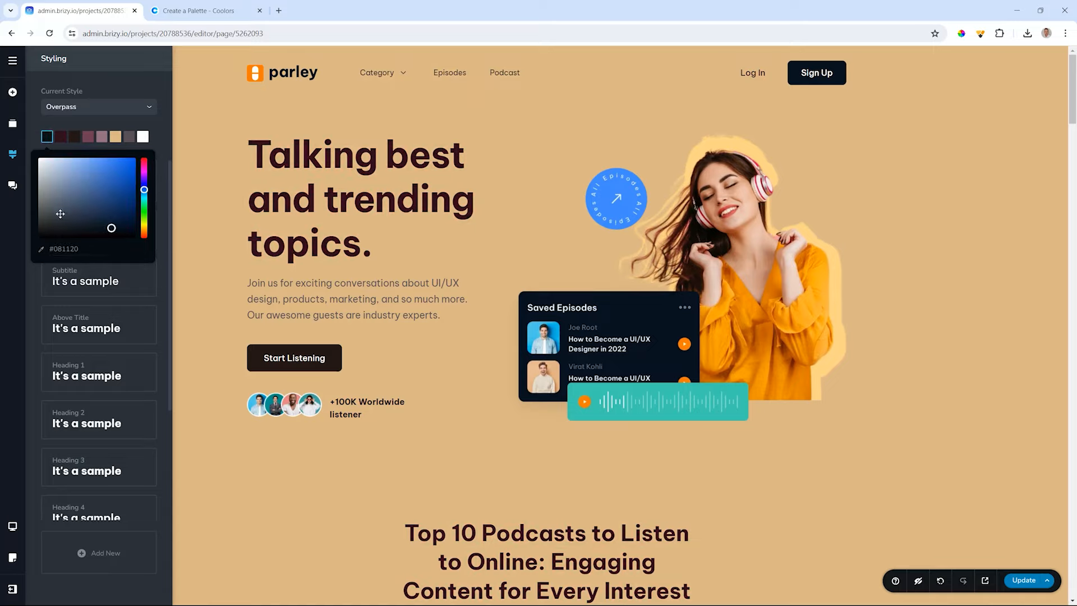
pyautogui.doubleClick(61, 248)
pyautogui.write('957186')
pyautogui.moveTo(63, 191); pyautogui.dragTo(112, 228)
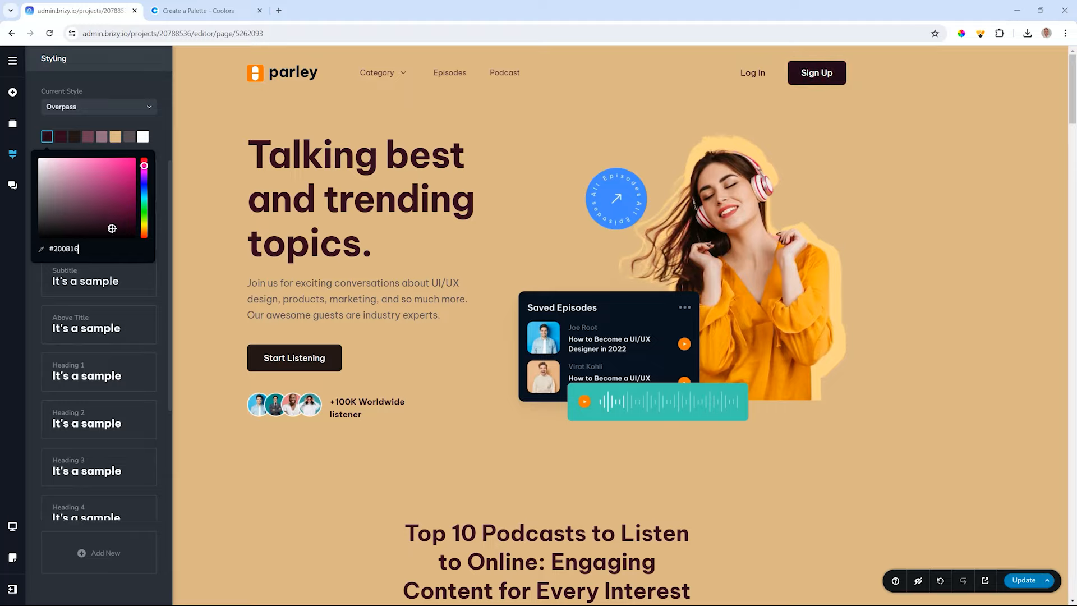
pyautogui.click(914, 239)
# Step: Examine how the new global colors look across the page's sections, from the hero to the registration cards
pyautogui.scroll(-3, 951, 247)
pyautogui.scroll(-4, 951, 247)
pyautogui.scroll(7, 982, 170)
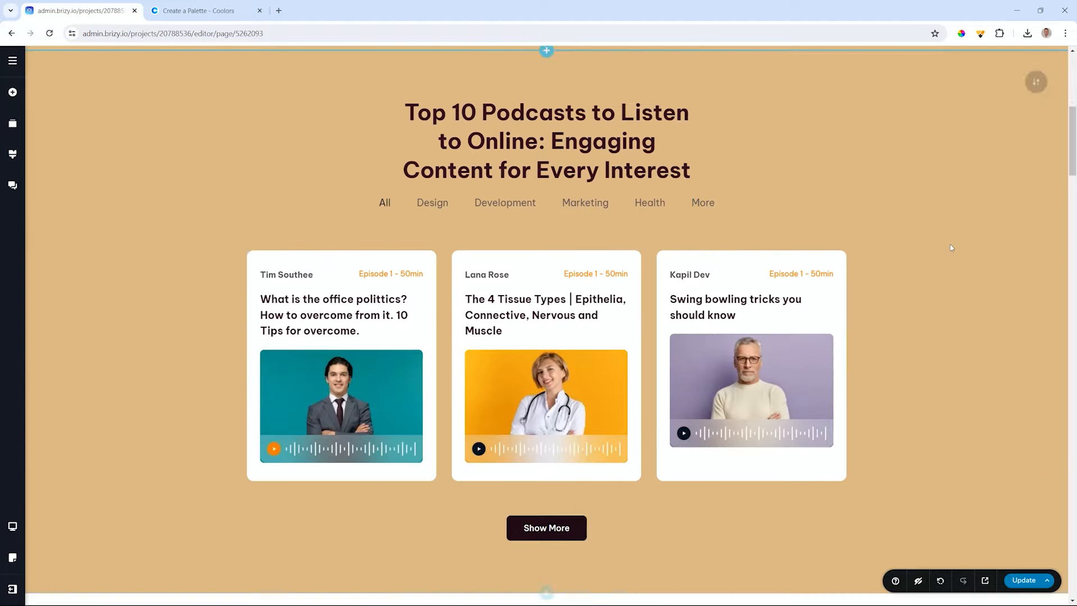
pyautogui.scroll(-12, 976, 236)
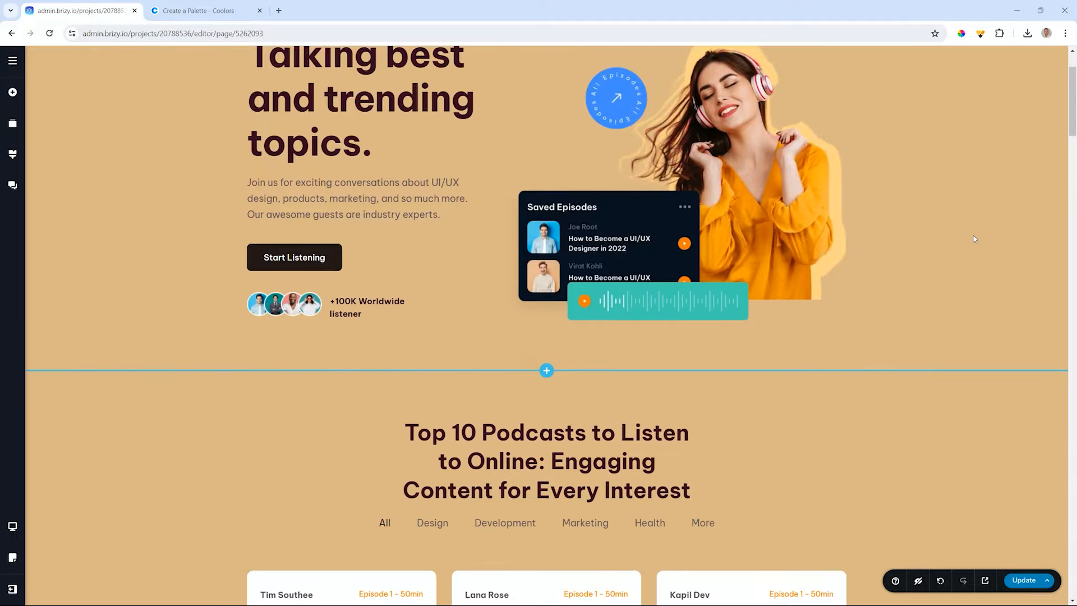
pyautogui.scroll(-15, 975, 239)
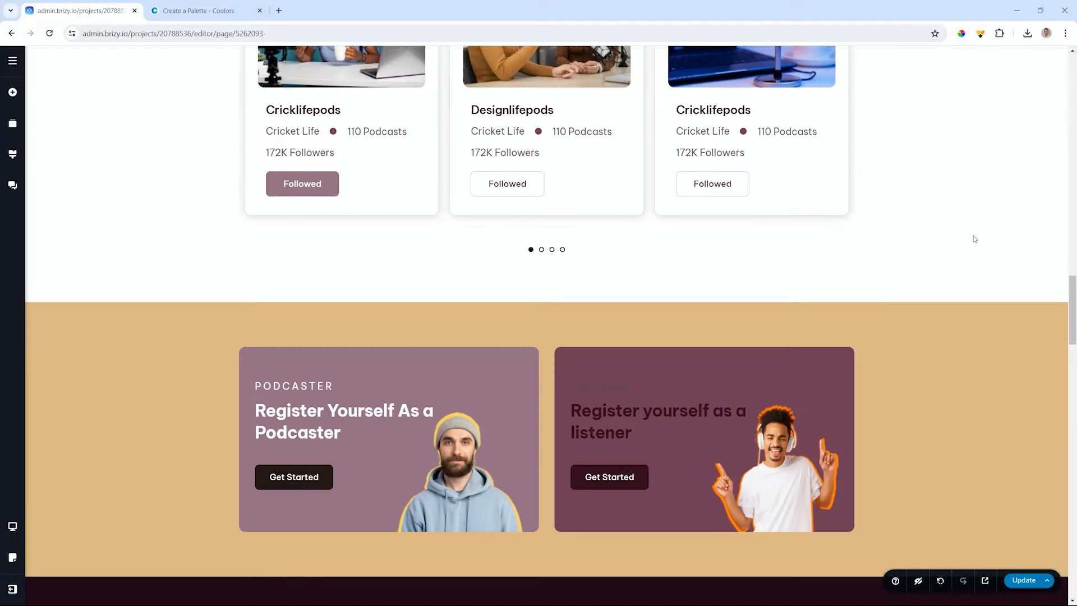
pyautogui.scroll(18, 973, 236)
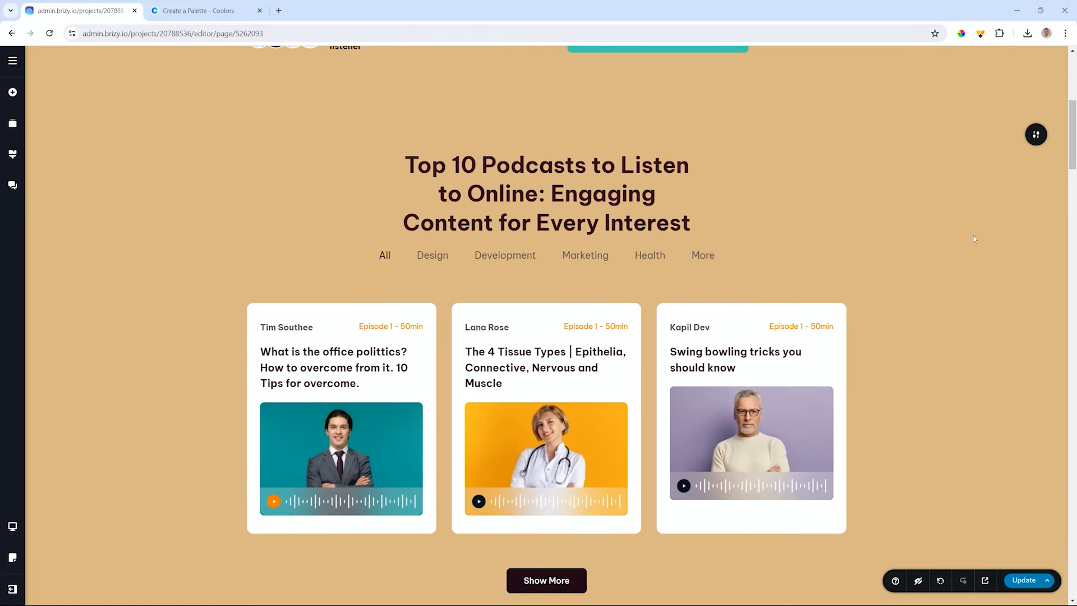
pyautogui.scroll(3, 975, 239)
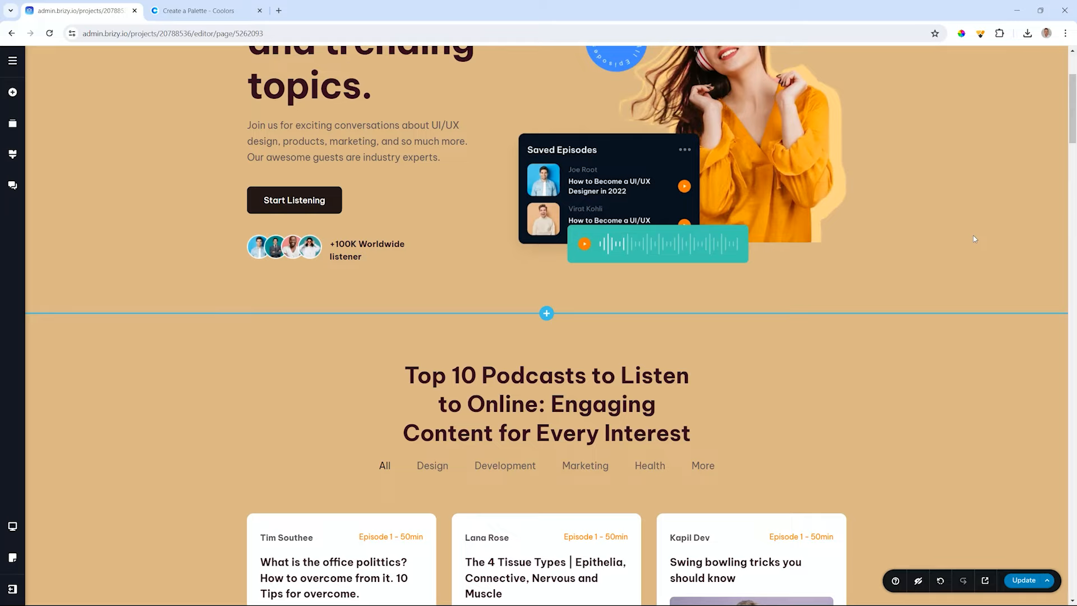
pyautogui.scroll(3, 975, 239)
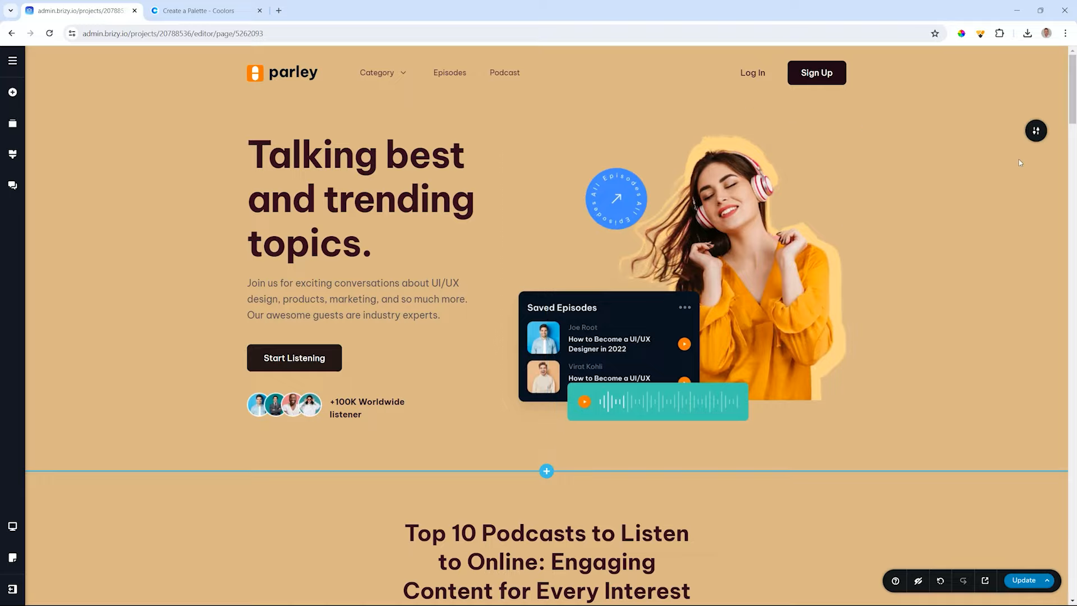
# Step: Sample the orange of the woman's top as the hero section's overlay color and copy its hex code #fba81c
pyautogui.click(1036, 131)
pyautogui.click(922, 130)
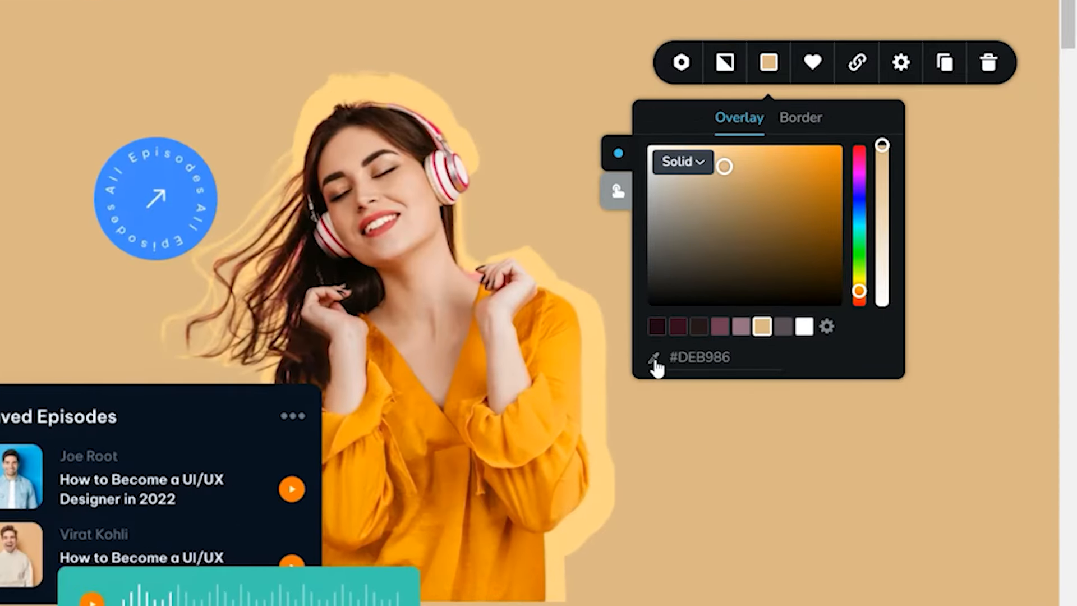
pyautogui.click(654, 360)
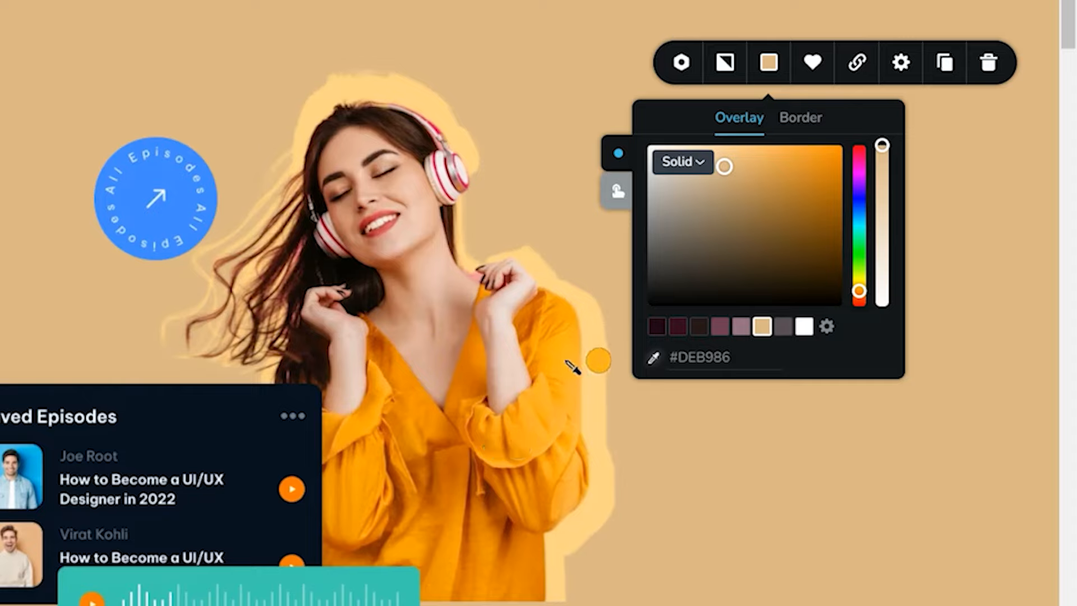
pyautogui.click(530, 438)
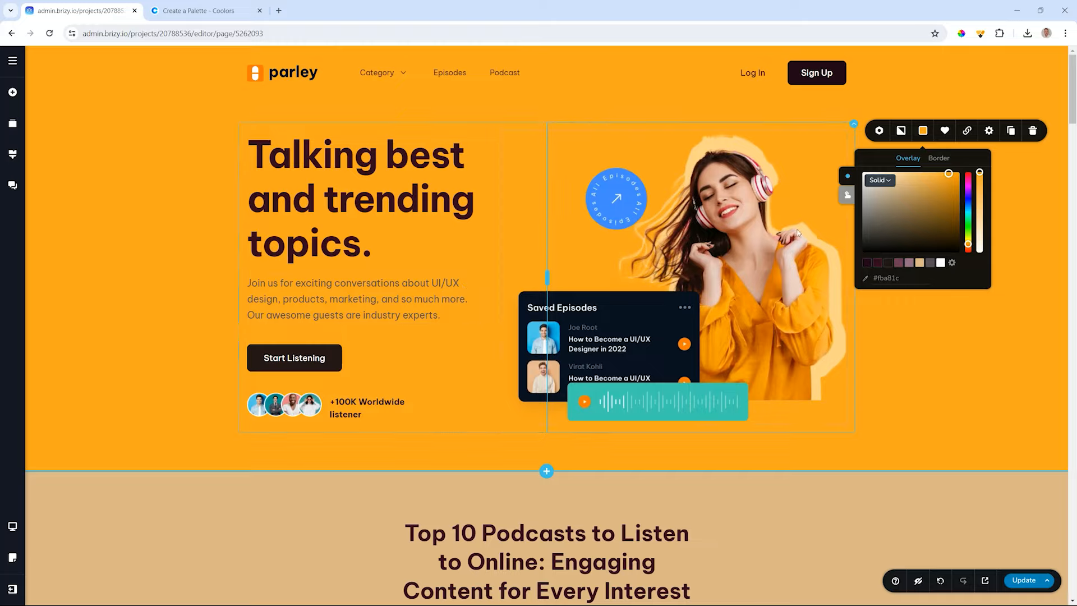
pyautogui.doubleClick(887, 278)
pyautogui.hotkey('ctrl', 'c')
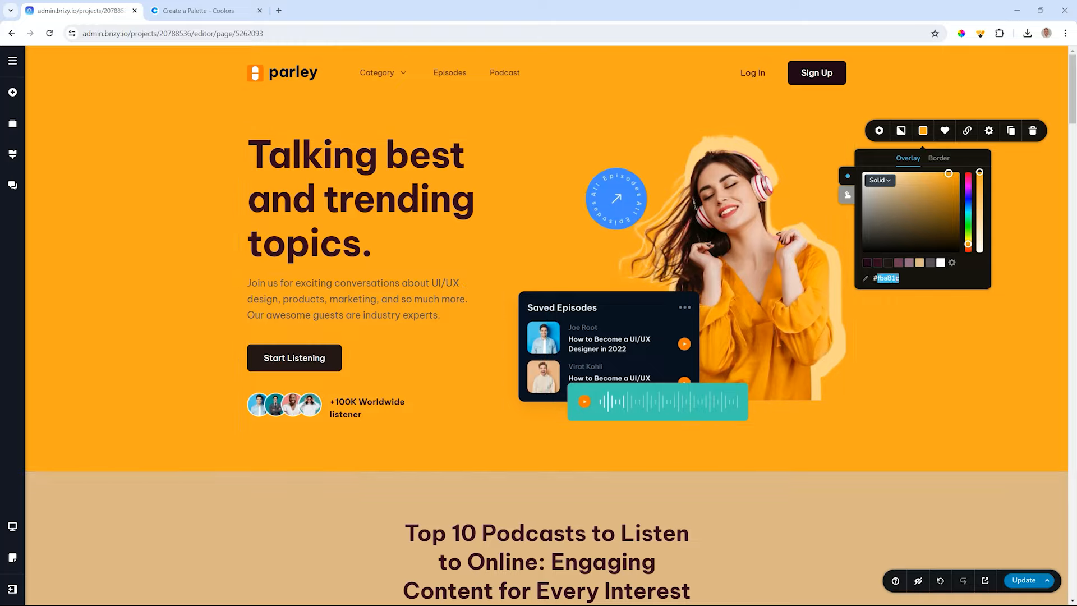
# Step: Replace the tan color in the global styling palette with #fba81c and review the sections that use it
pyautogui.click(12, 155)
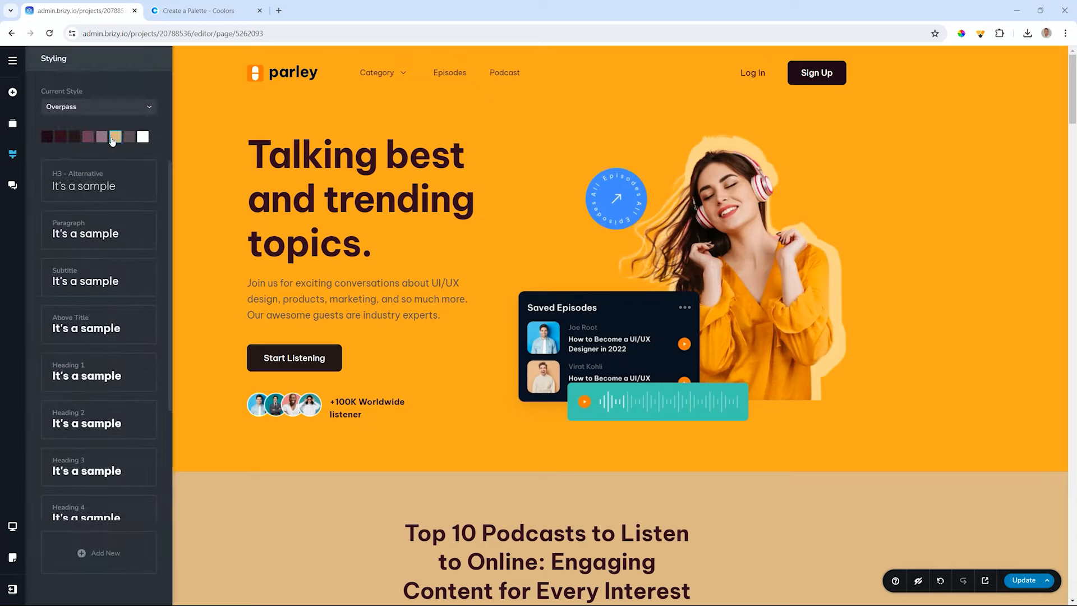
pyautogui.click(114, 137)
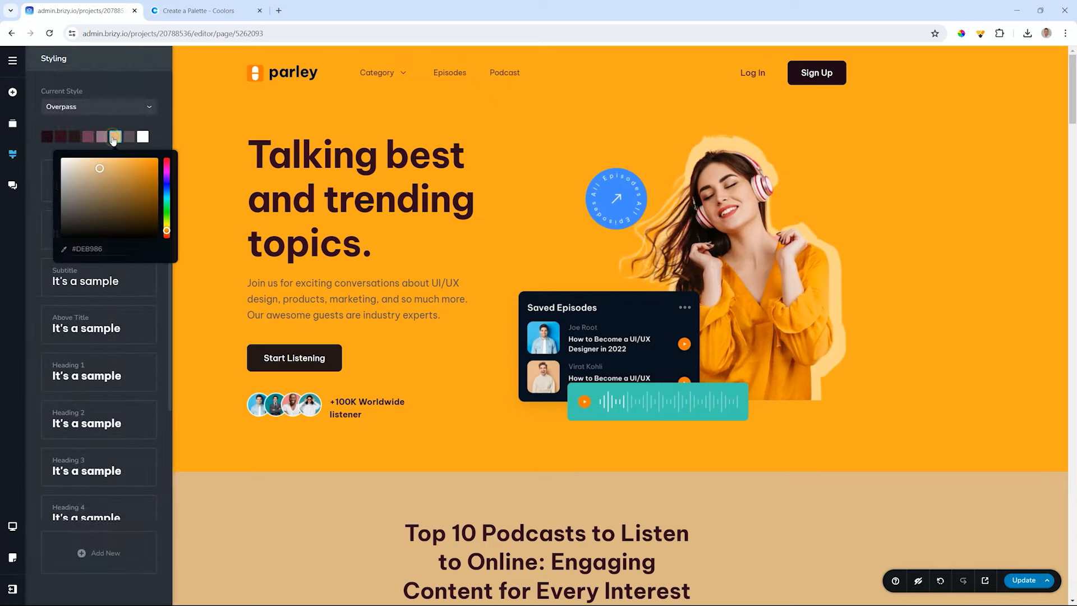
pyautogui.doubleClick(90, 249)
pyautogui.hotkey('ctrl', 'v')
pyautogui.scroll(-10, 549, 469)
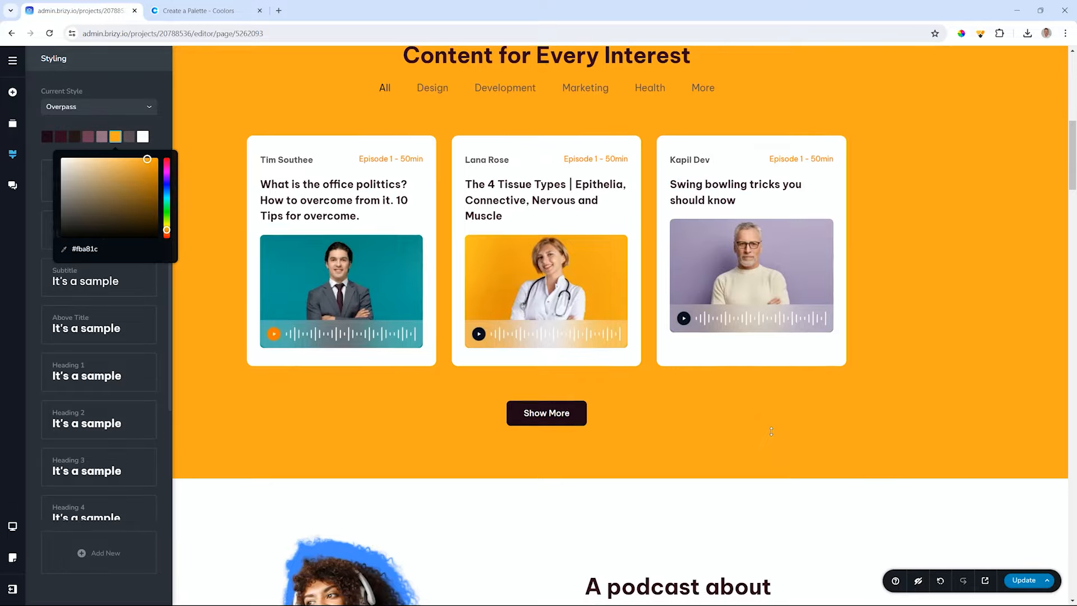
pyautogui.scroll(-20, 772, 431)
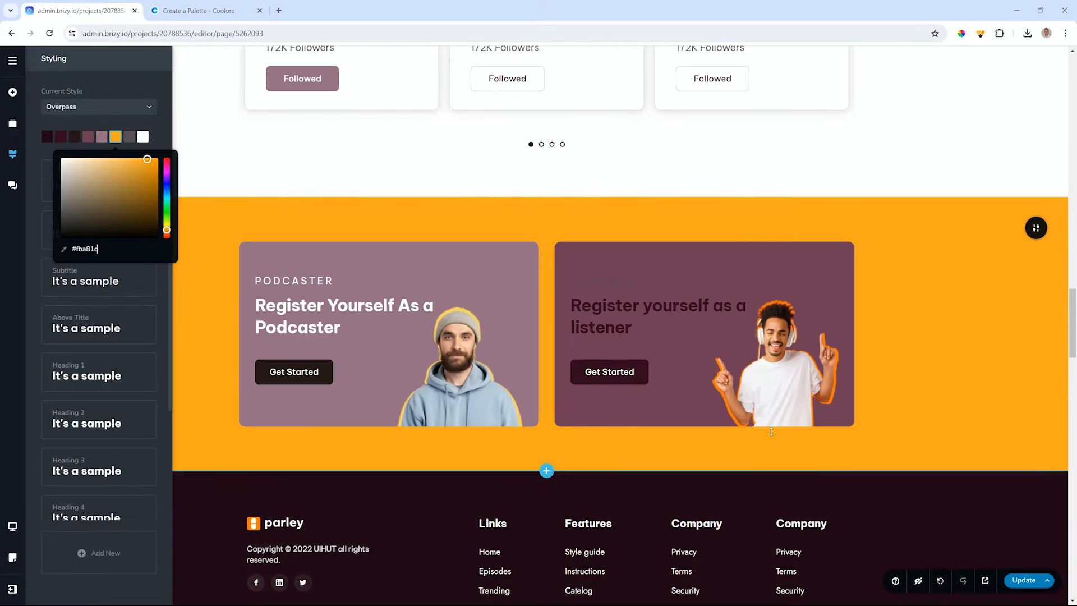
# Step: Compare the hero section's overlay color with the orange swatch in the global styling palette
pyautogui.scroll(20, 771, 432)
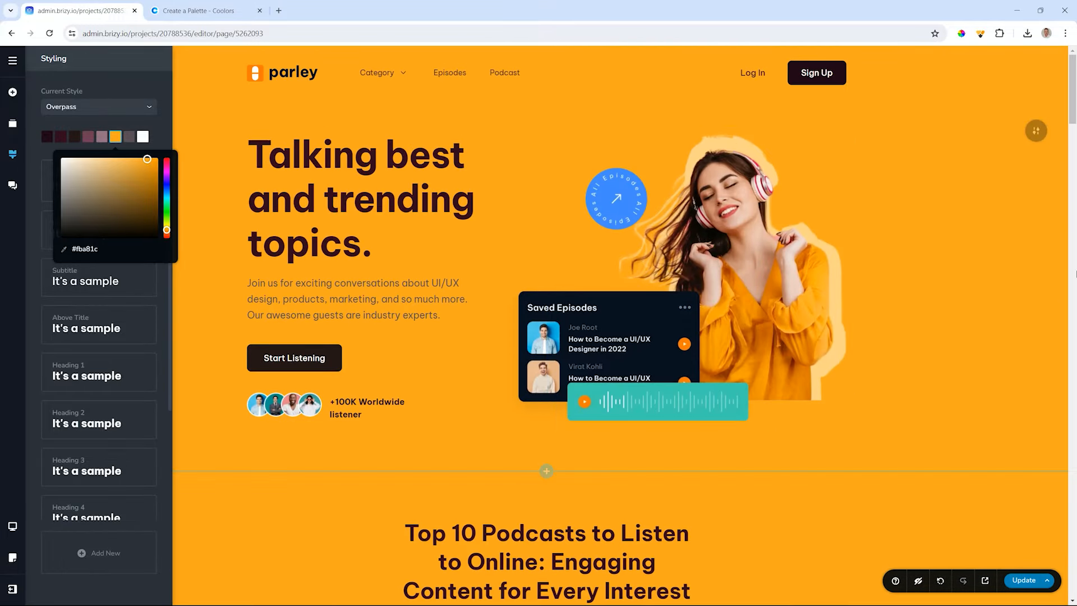
pyautogui.click(1036, 131)
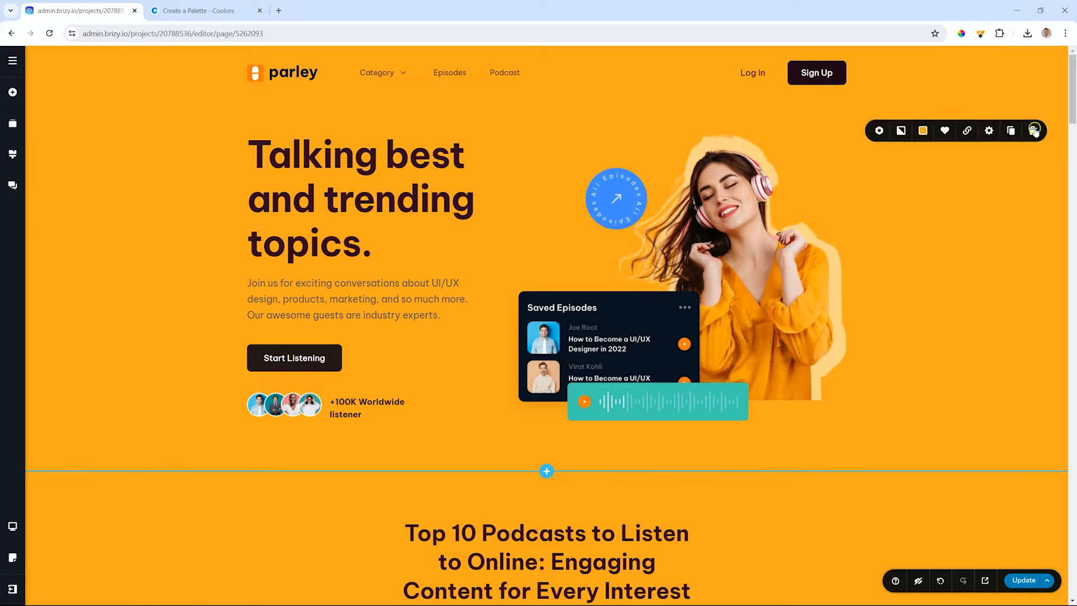
pyautogui.click(923, 132)
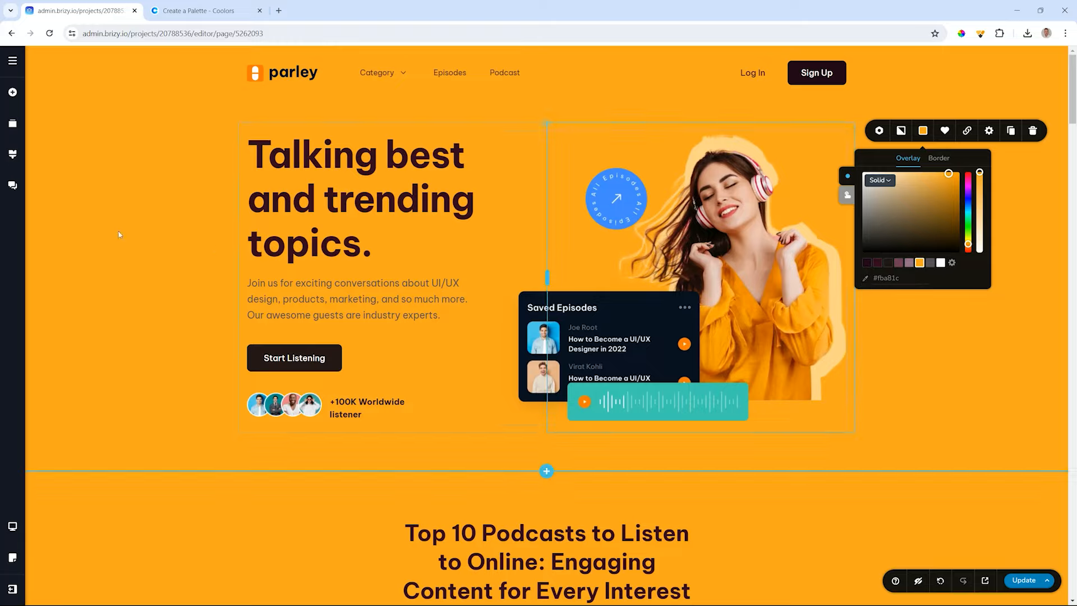
pyautogui.click(12, 154)
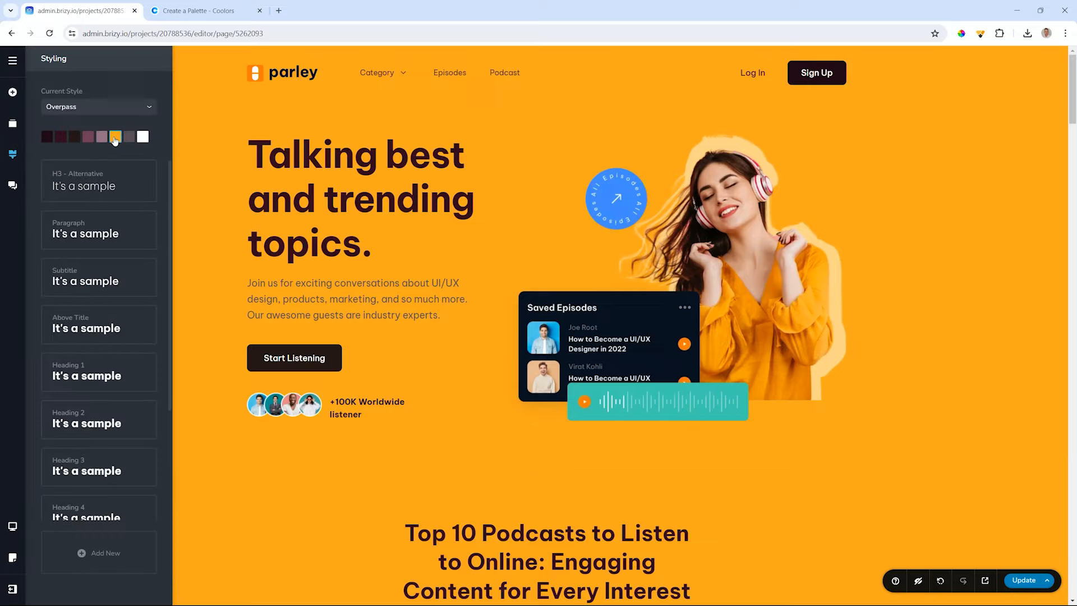
pyautogui.click(1045, 258)
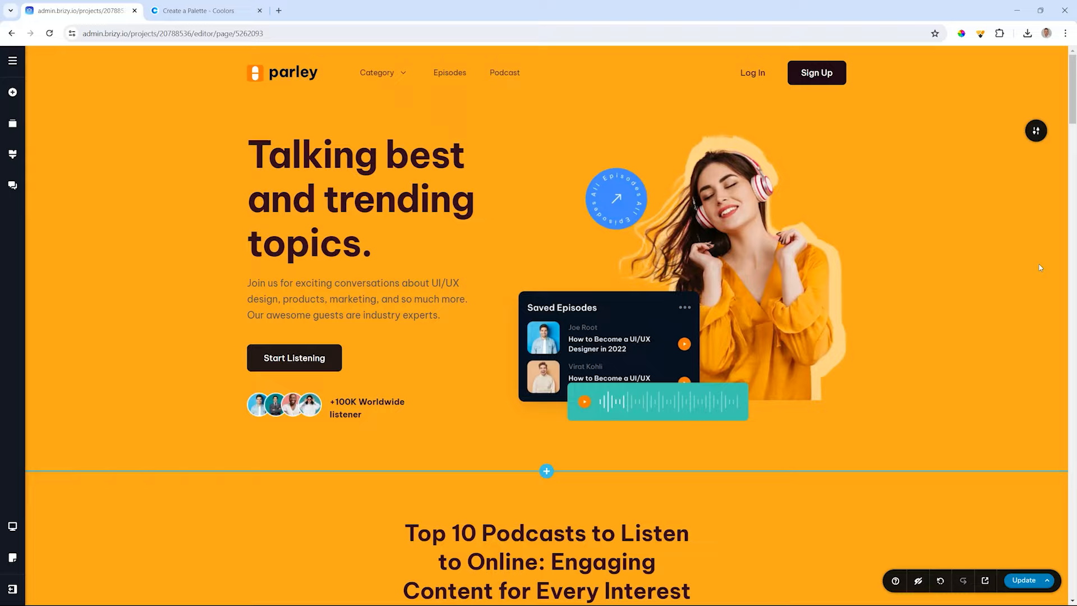
# Step: Review the recolored page from the hero through the Top 10 Podcasts cards to the section about creative people
pyautogui.scroll(-6, 976, 236)
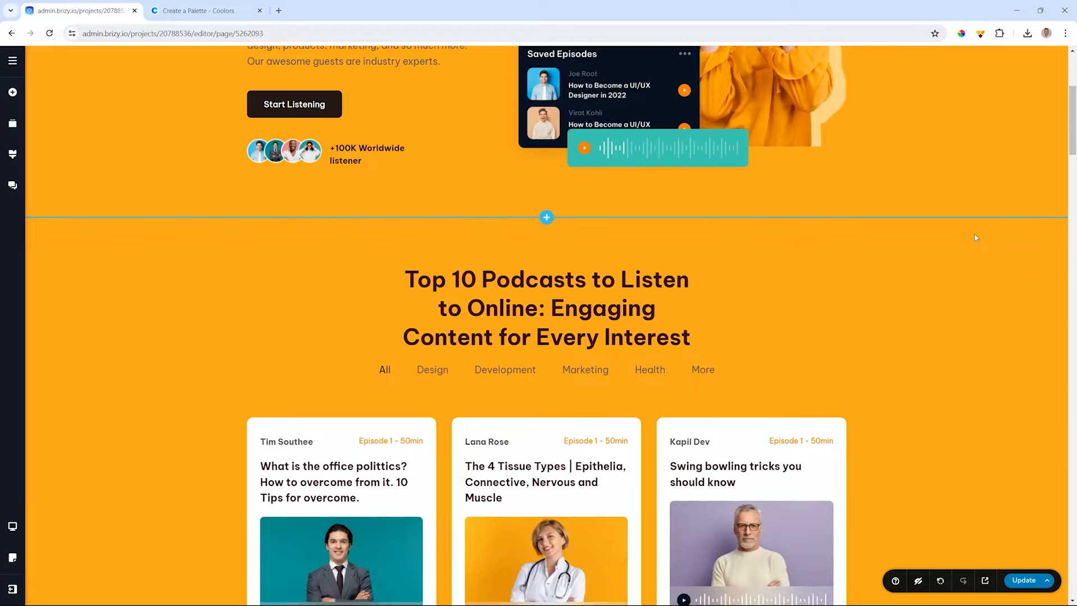
pyautogui.scroll(-4, 976, 236)
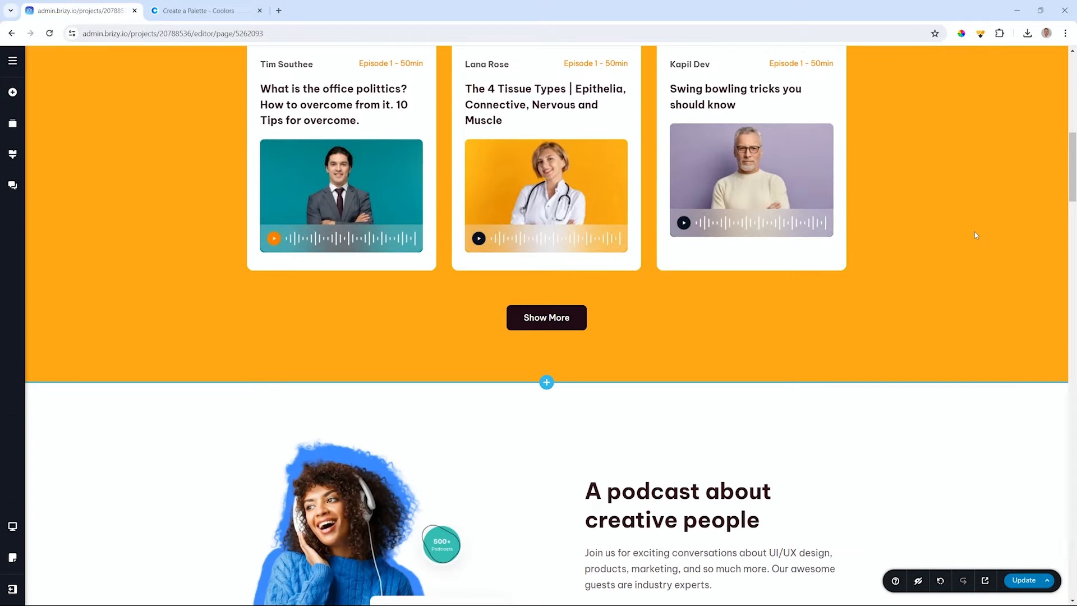
pyautogui.scroll(-3, 975, 235)
pyautogui.scroll(-3, 974, 232)
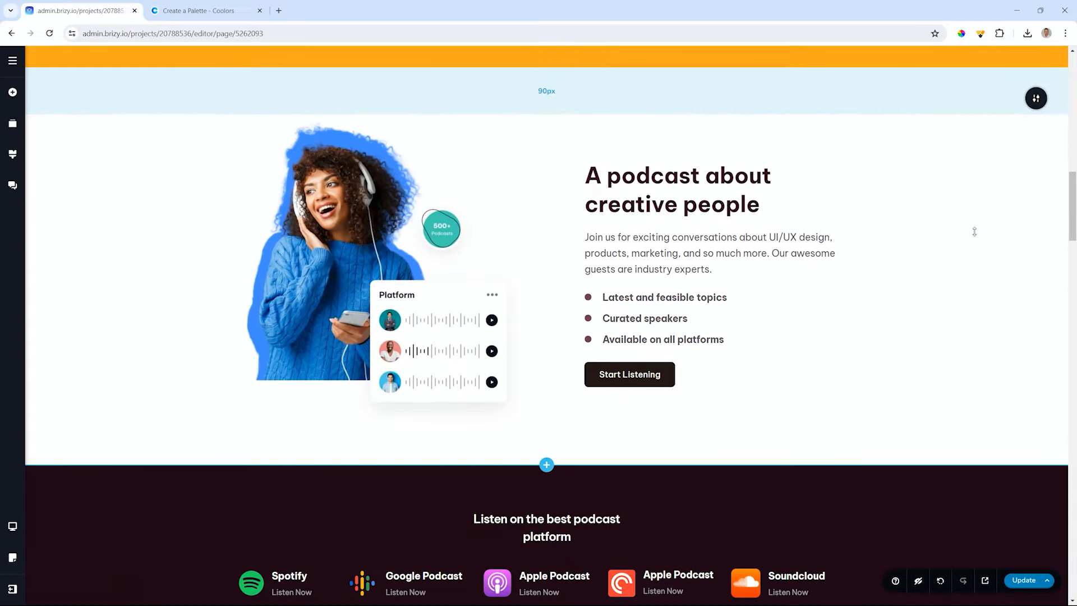
pyautogui.scroll(13, 974, 232)
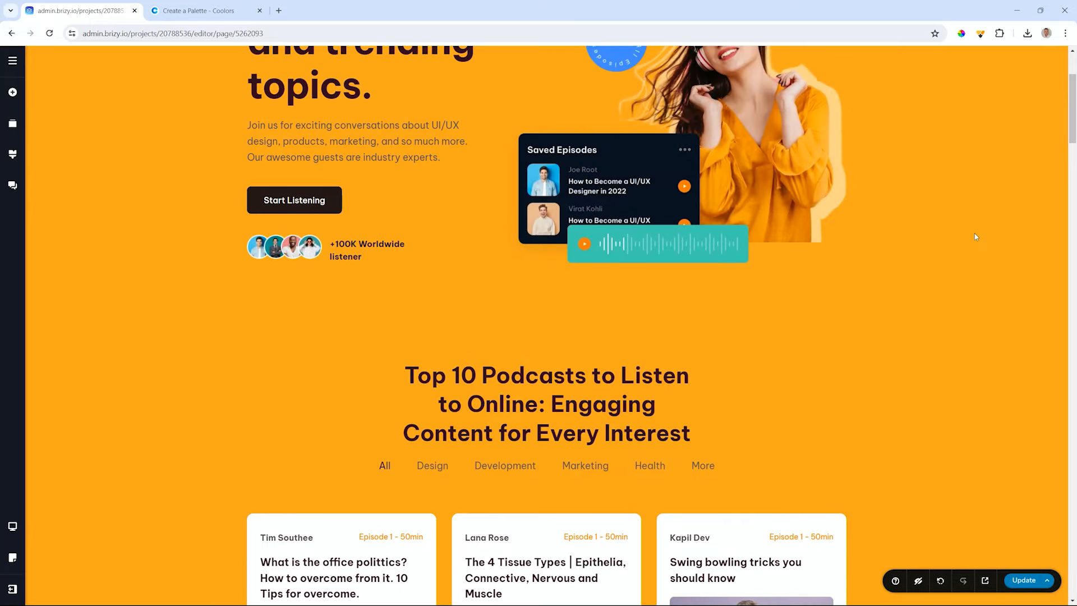
pyautogui.scroll(3, 974, 237)
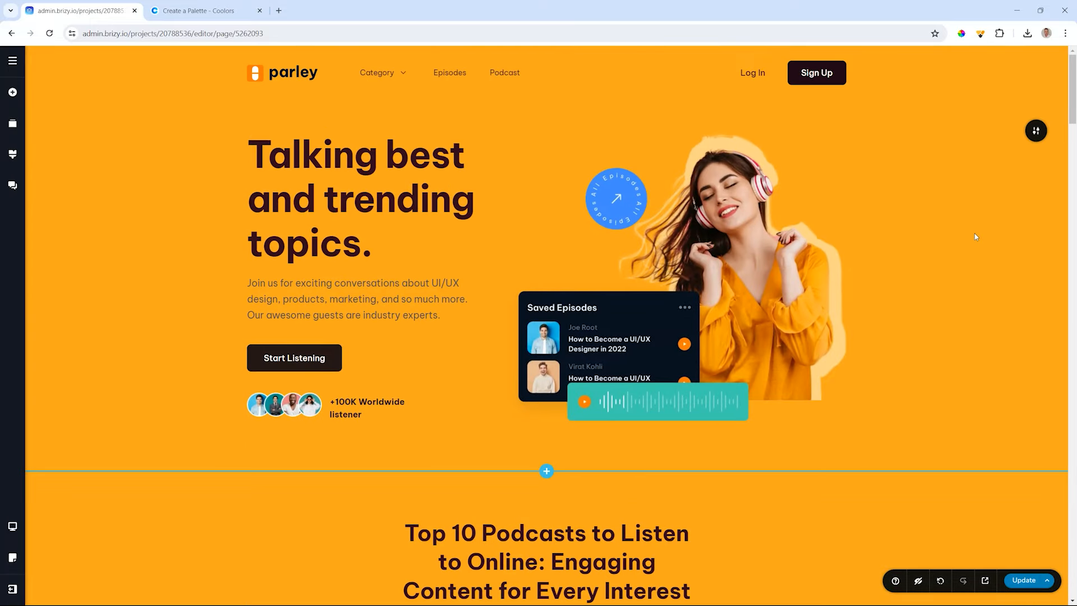